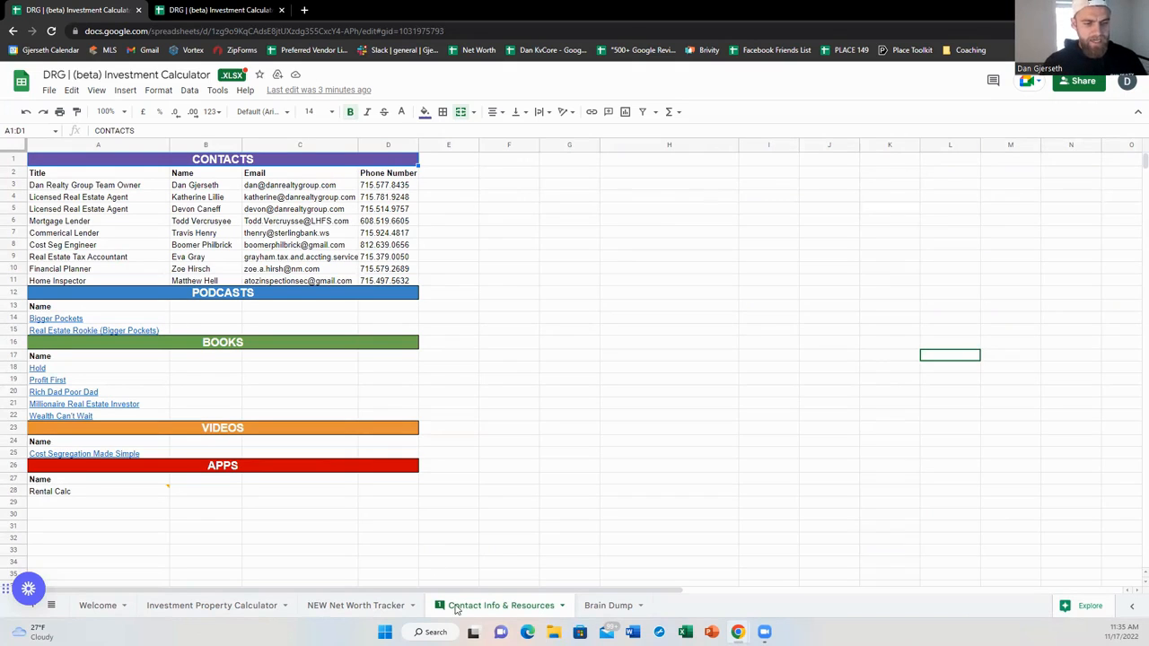
Step: Open the Investment Property Calculator sheet and set the Fair Market Value to 125000
click(160, 606)
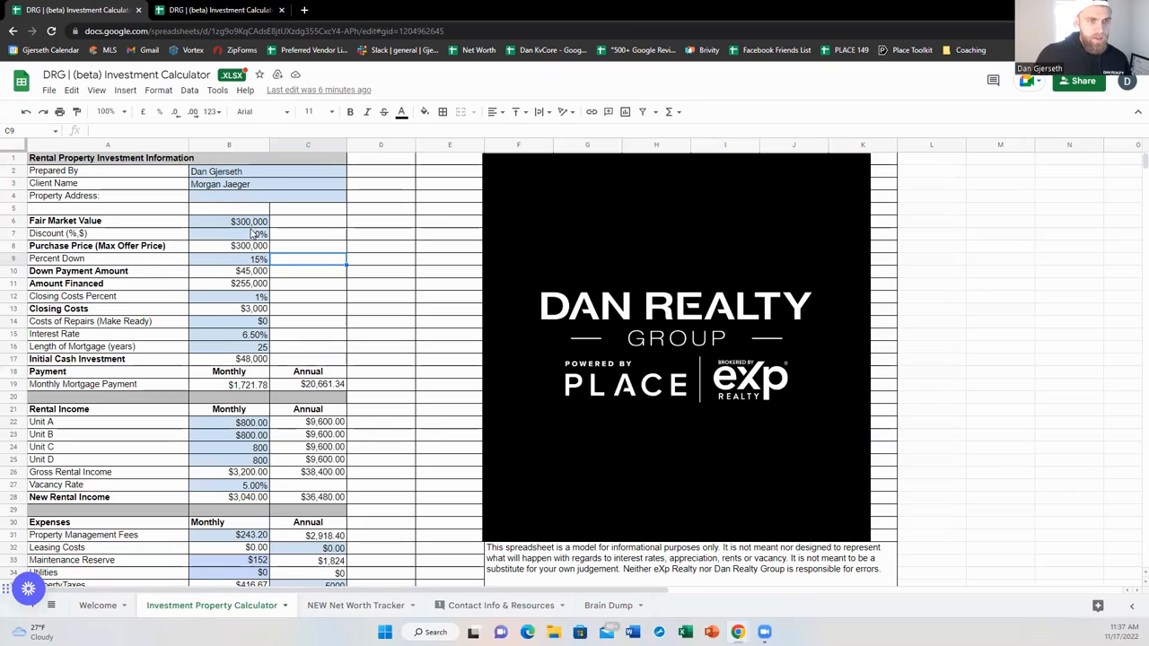
click(254, 223)
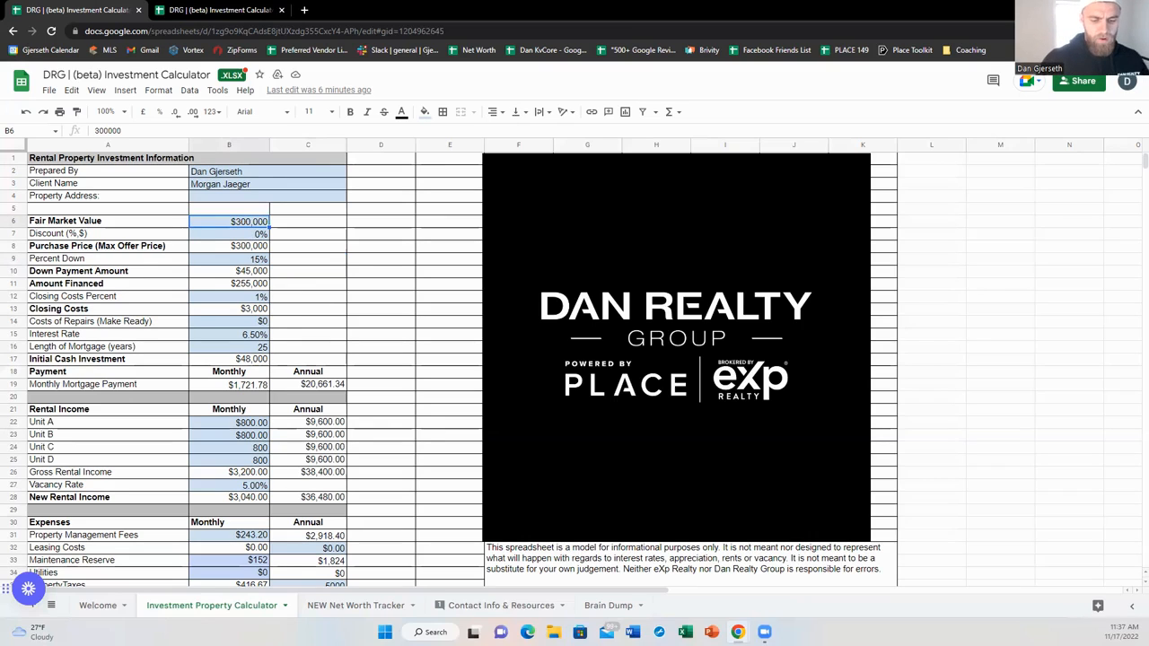
text(125000)
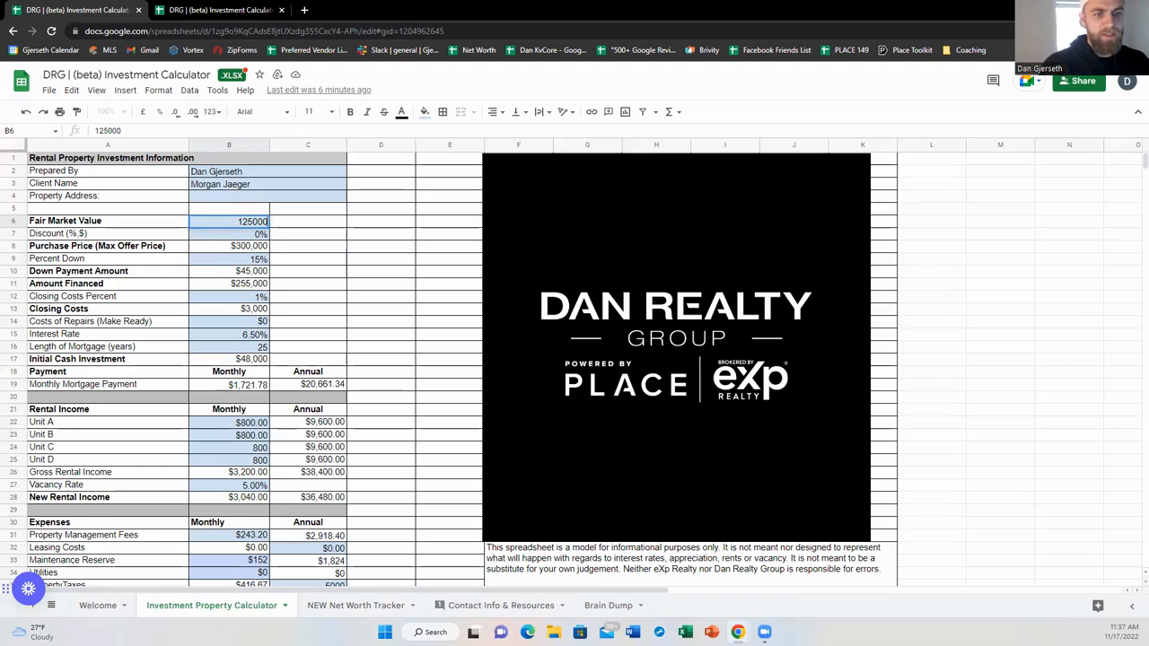
key(Return)
key(Down)
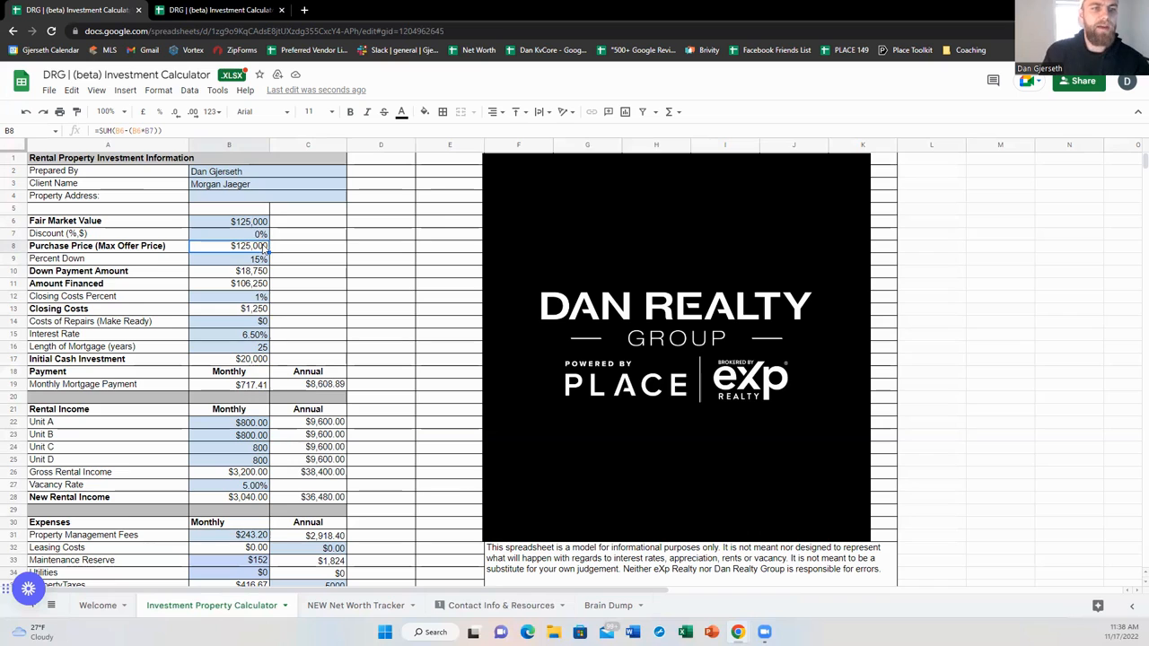
Step: Set Percent Down to 20% and check the amount financed and the closing costs percentage
click(233, 261)
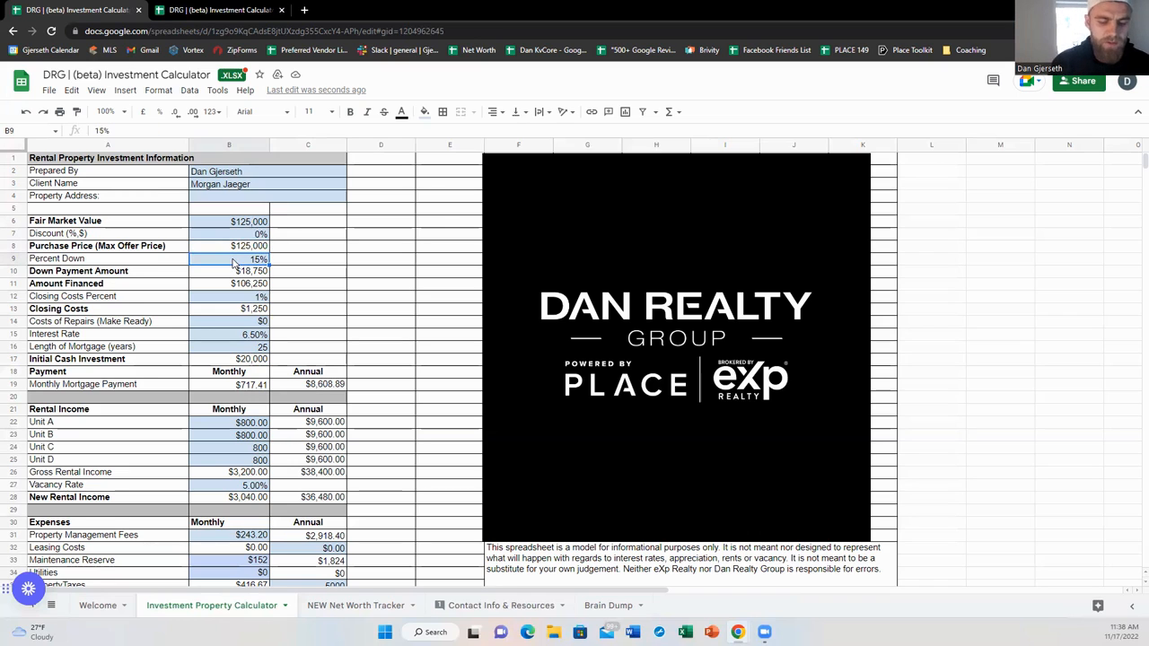
text(20)
key(Return)
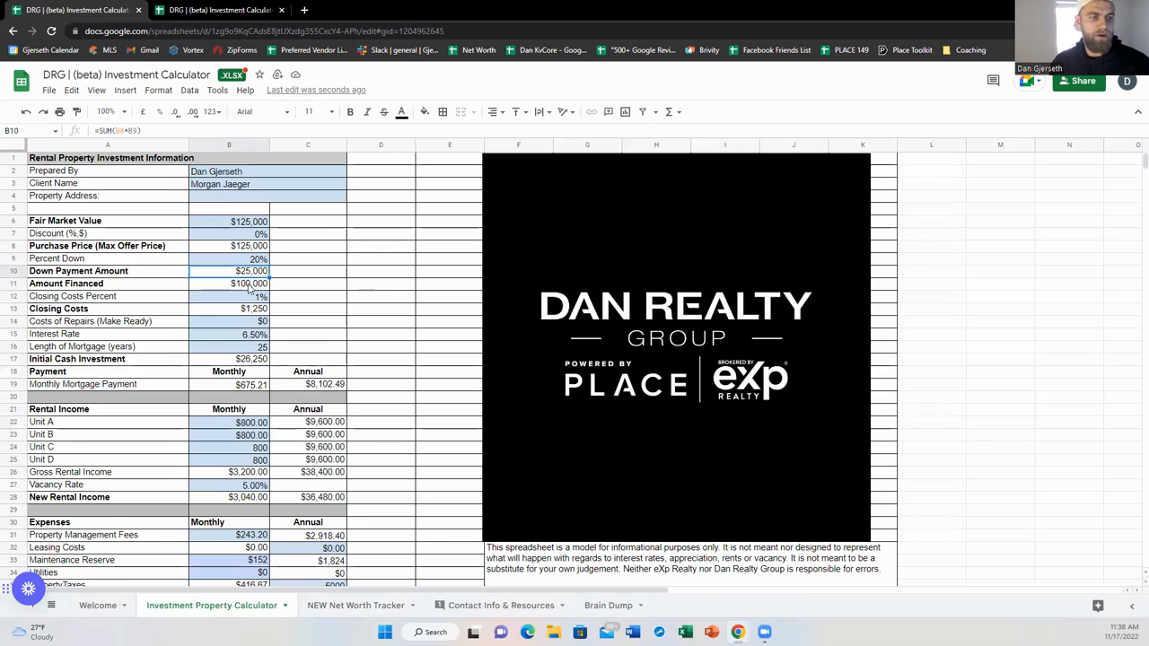
click(246, 286)
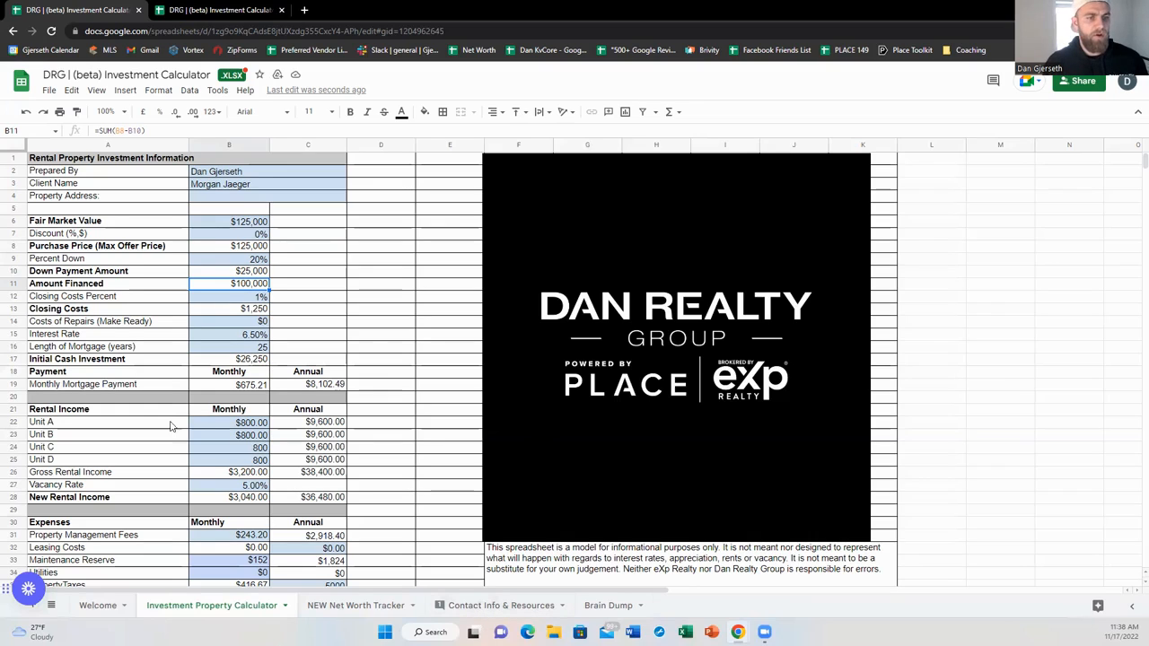
click(240, 299)
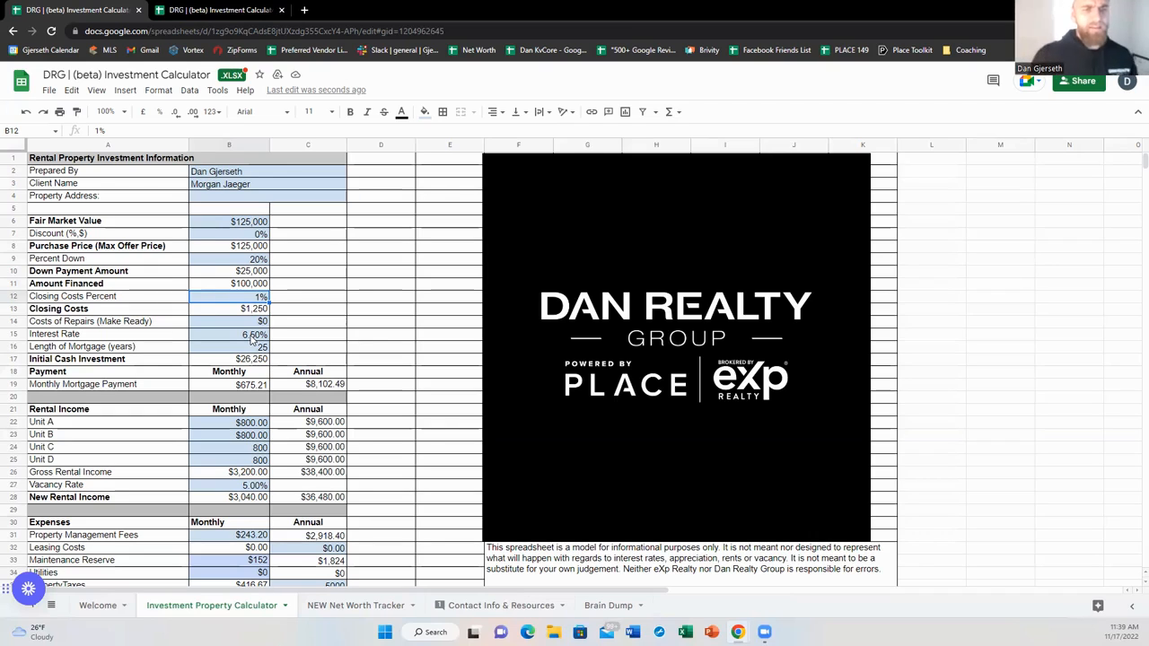
Step: Set the Interest Rate to 4.5% and check the initial cash investment and the monthly and annual mortgage payments
click(253, 335)
text(4.5)
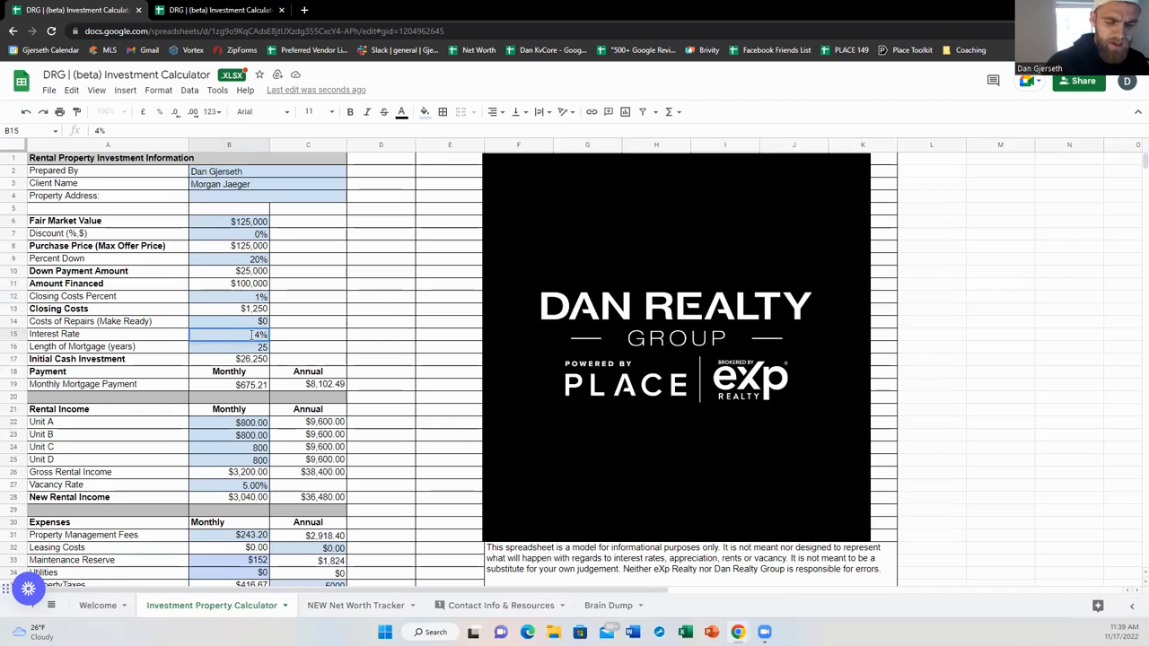
key(Return)
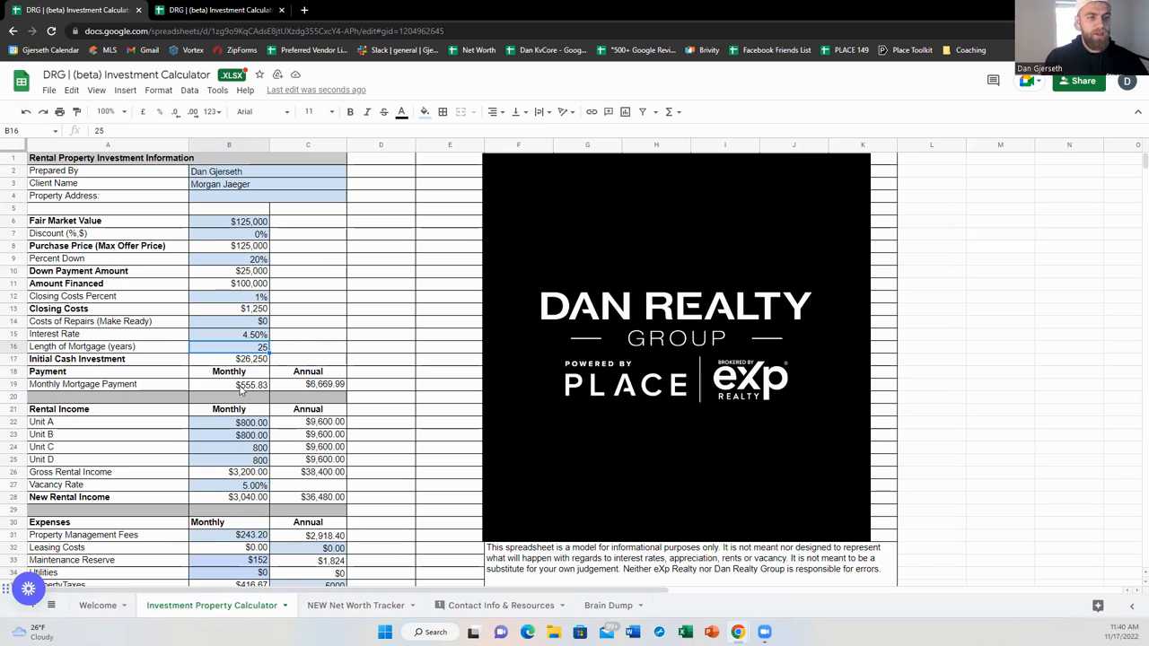
click(249, 364)
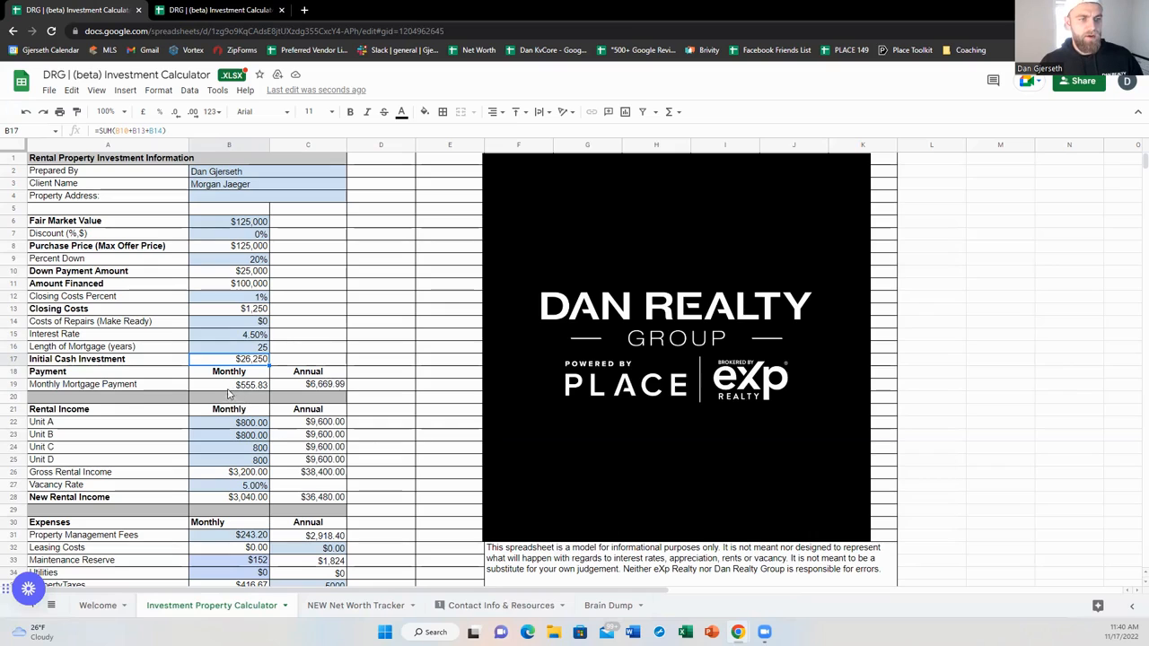
click(230, 386)
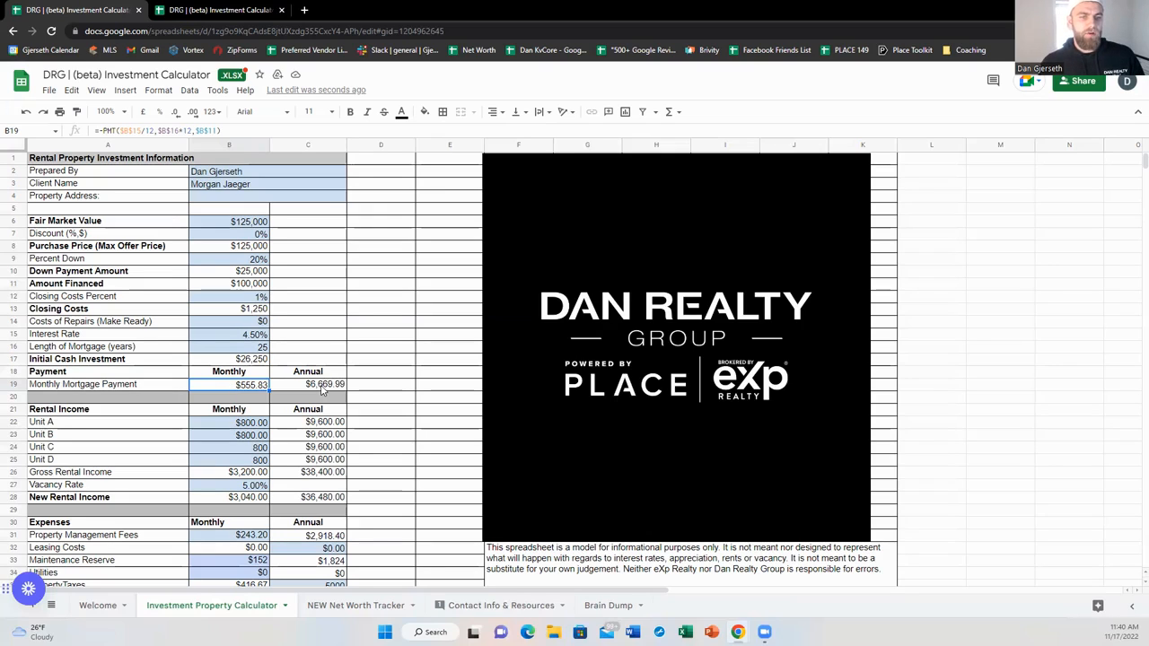
click(278, 389)
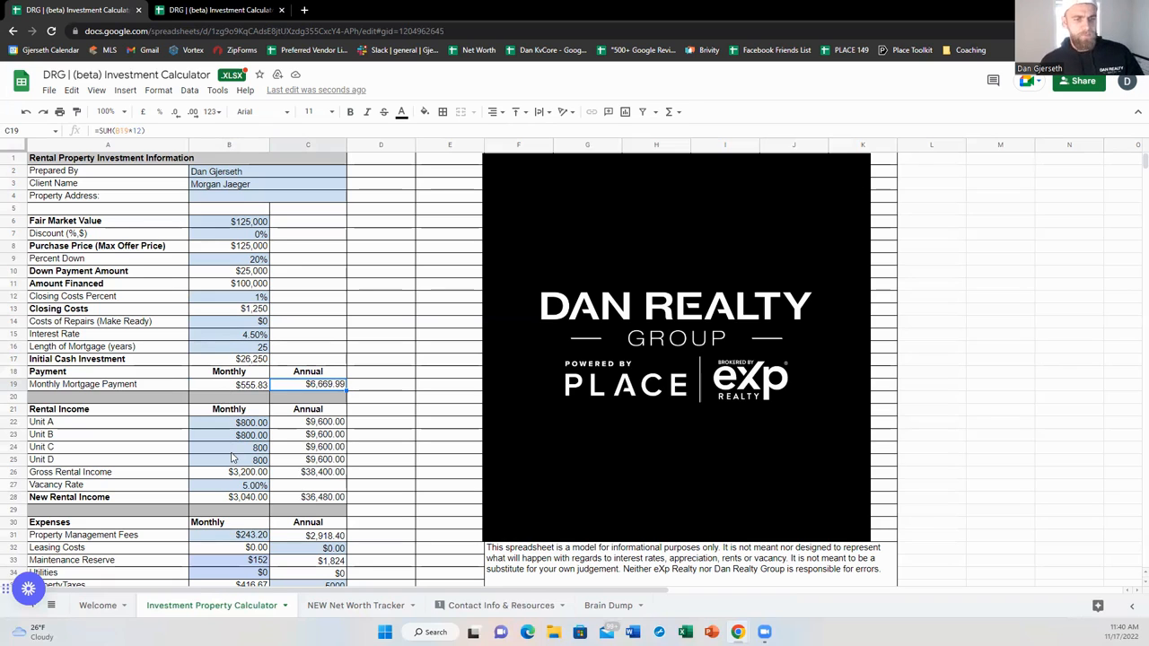
Step: Clear the monthly rental income values of Units A to D
drag(242, 426, 253, 461)
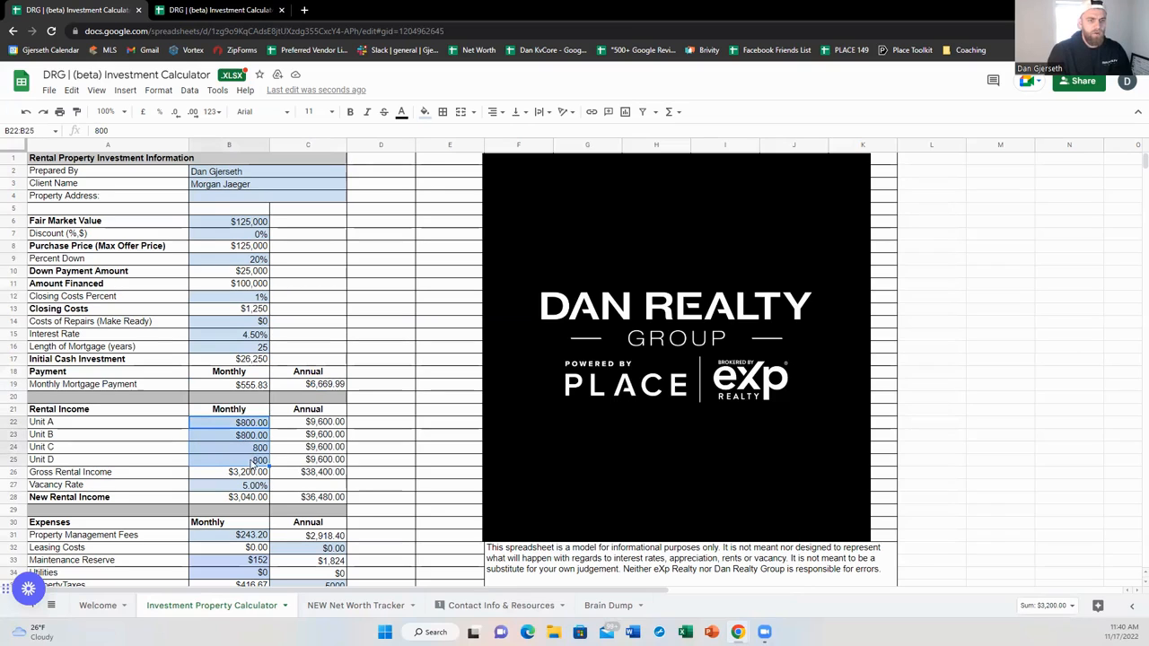
key(Delete)
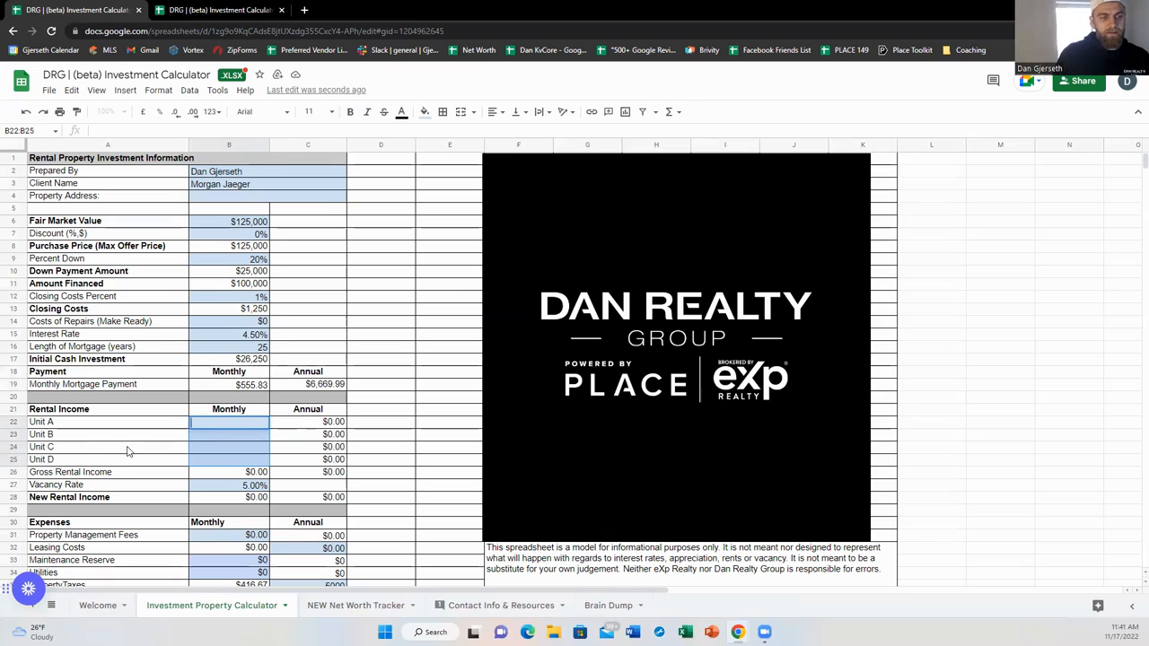
click(66, 422)
click(64, 437)
click(68, 448)
click(70, 462)
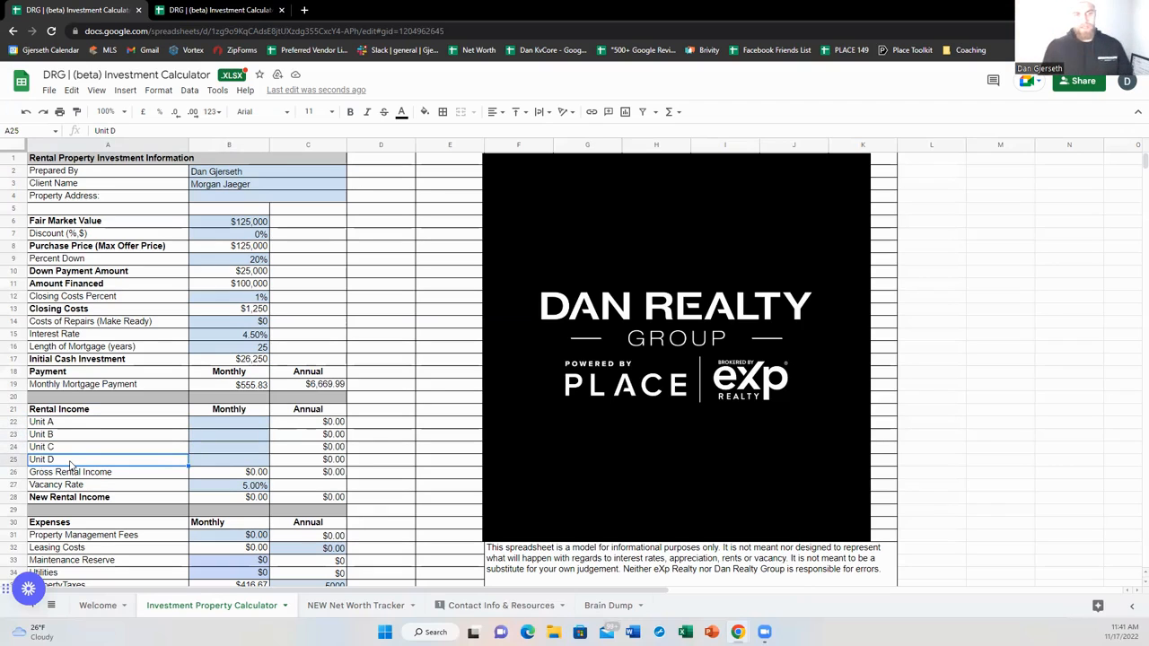
Step: Try a single monthly rent of 5000 for Unit A and clear it again
click(215, 427)
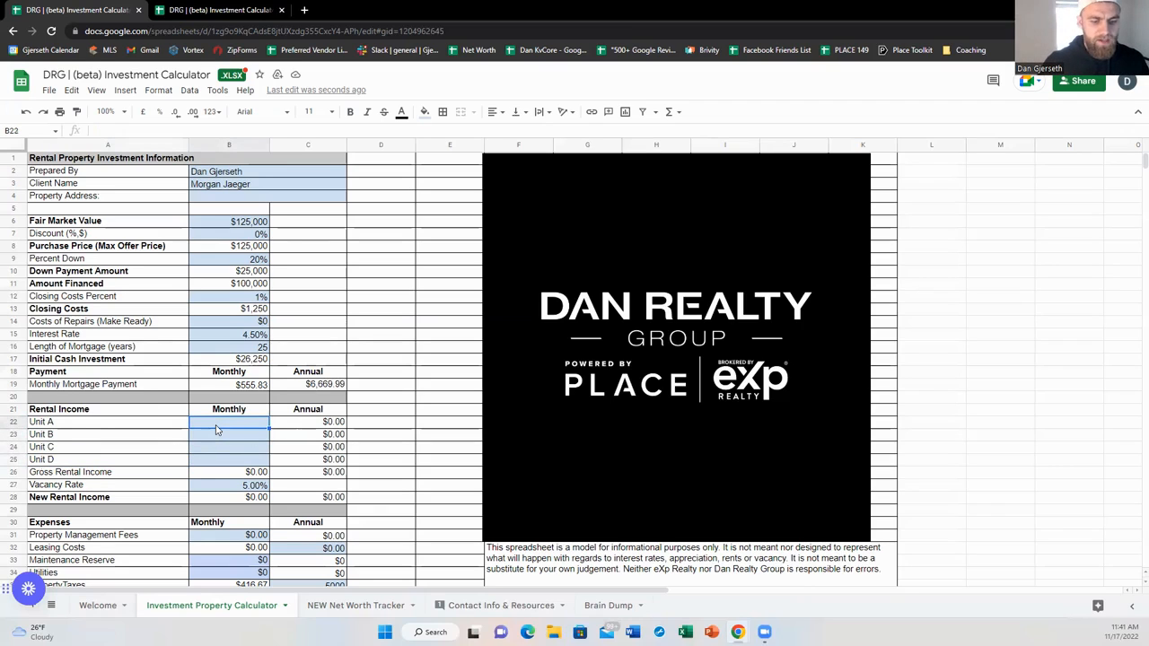
text(5000)
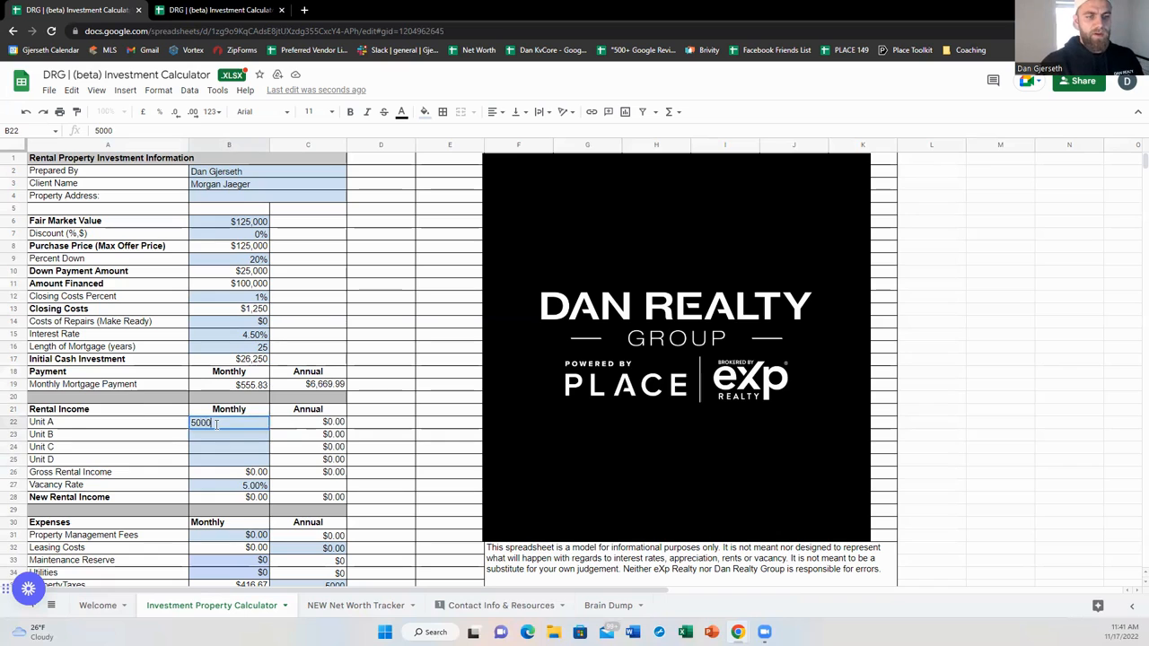
key(Return)
click(216, 427)
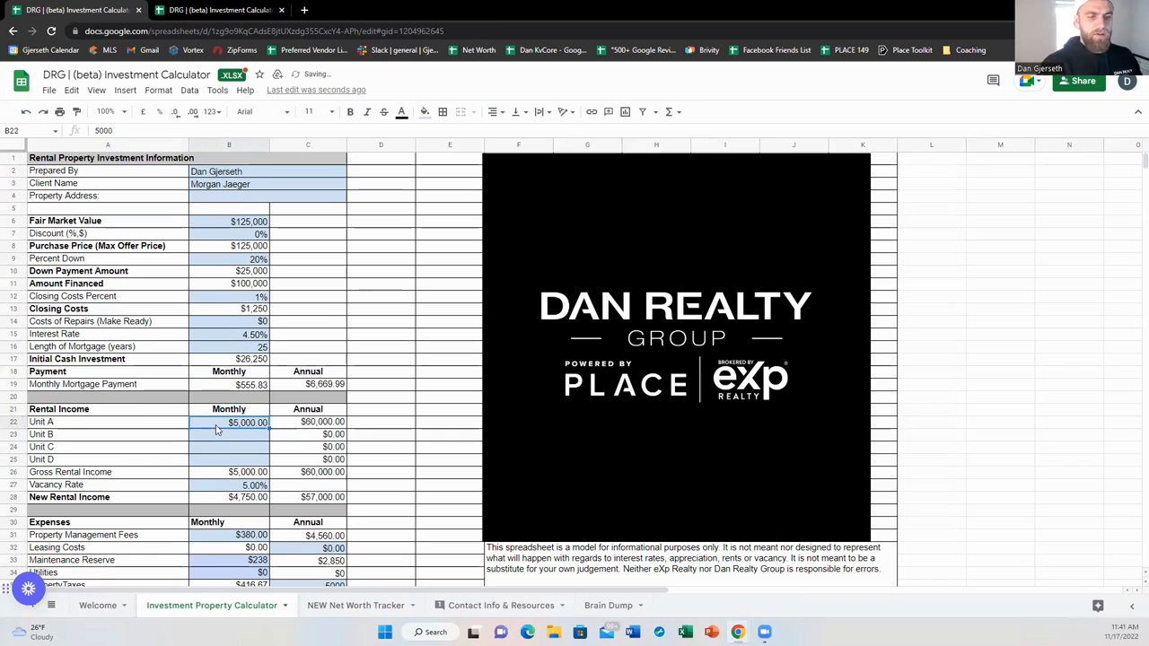
key(Delete)
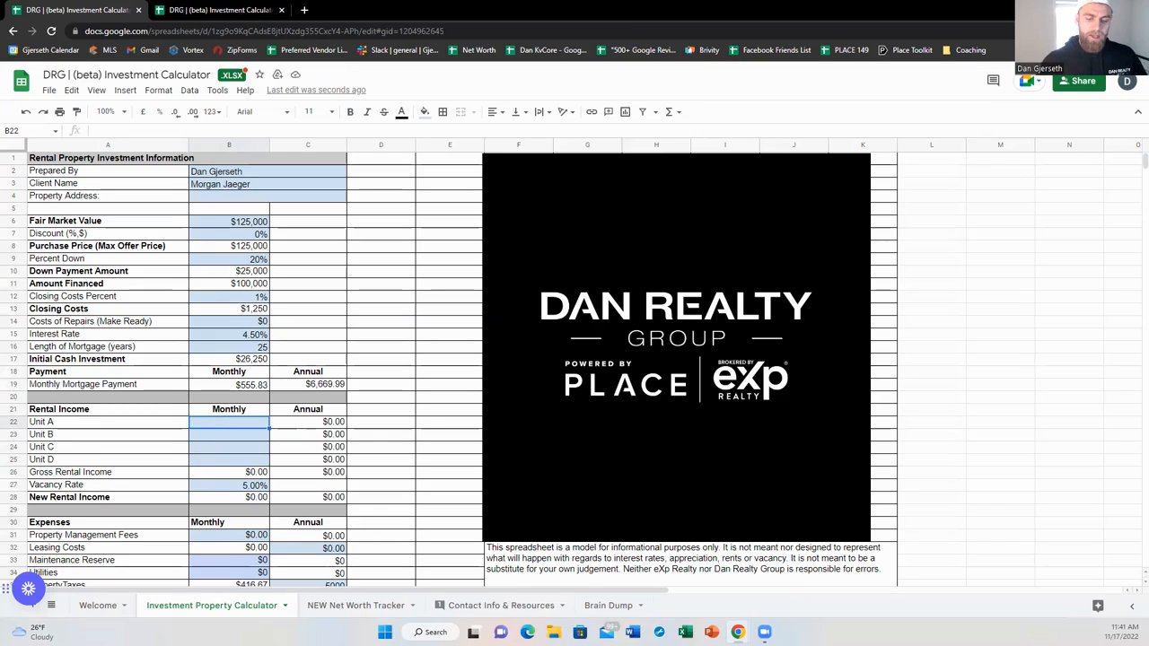
Step: Enter a monthly rent of 750 for both Unit A and Unit B
text(750)
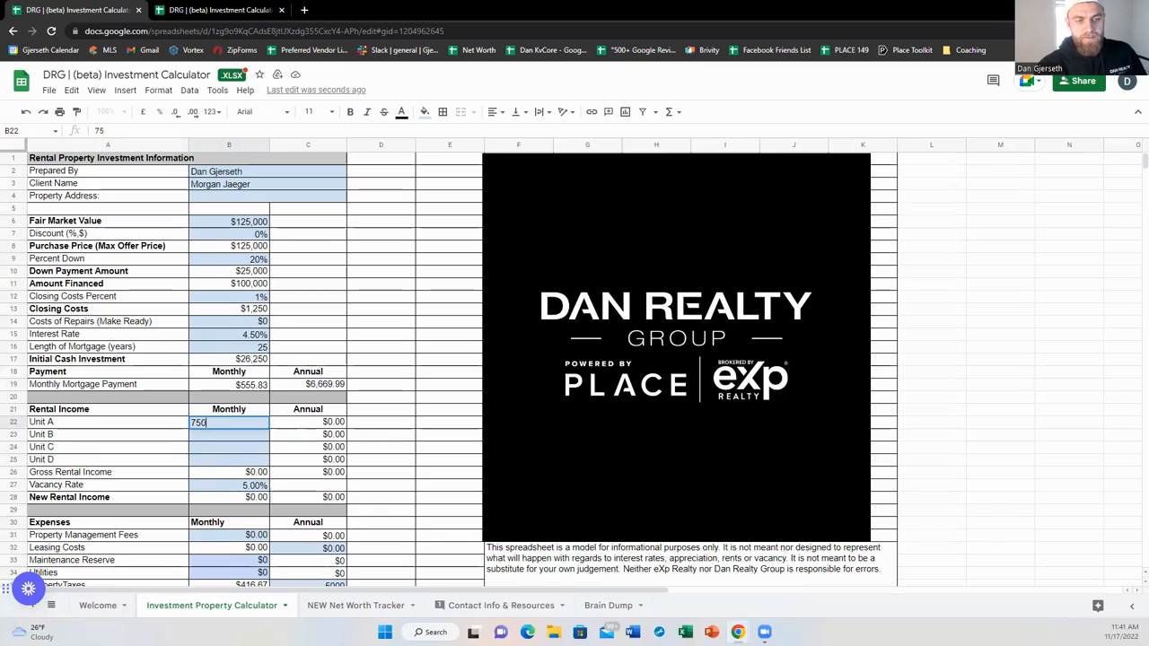
key(Return)
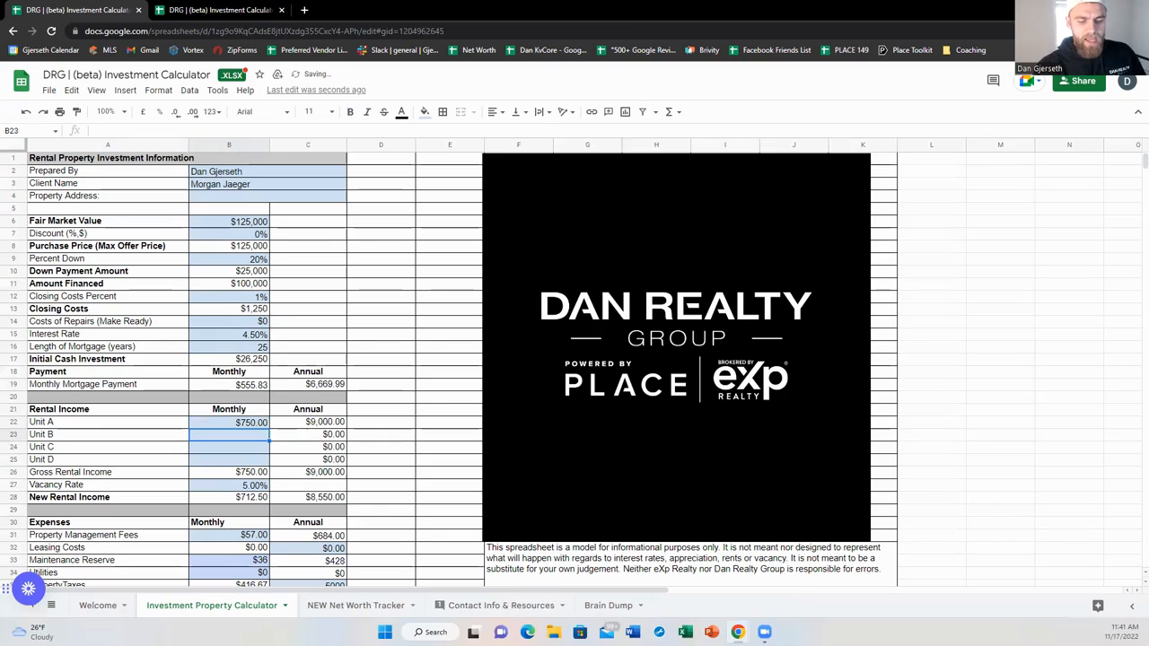
text(750)
key(Return)
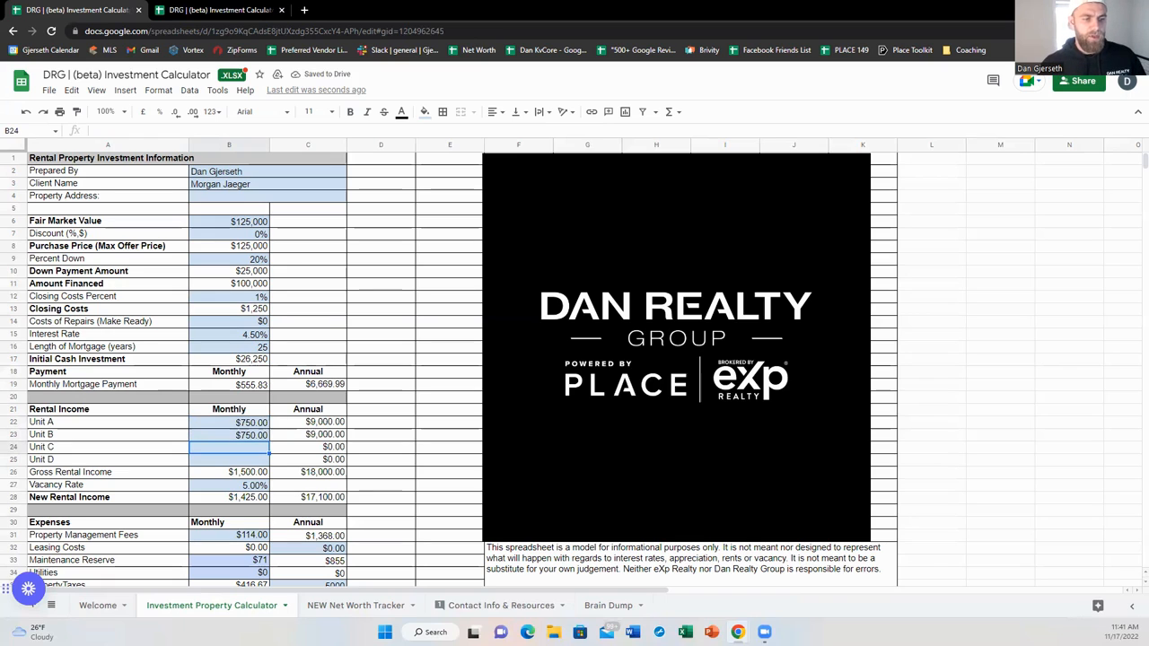
Step: Examine the gross rental income, the vacancy rate and the New Rental Income formula
click(13, 472)
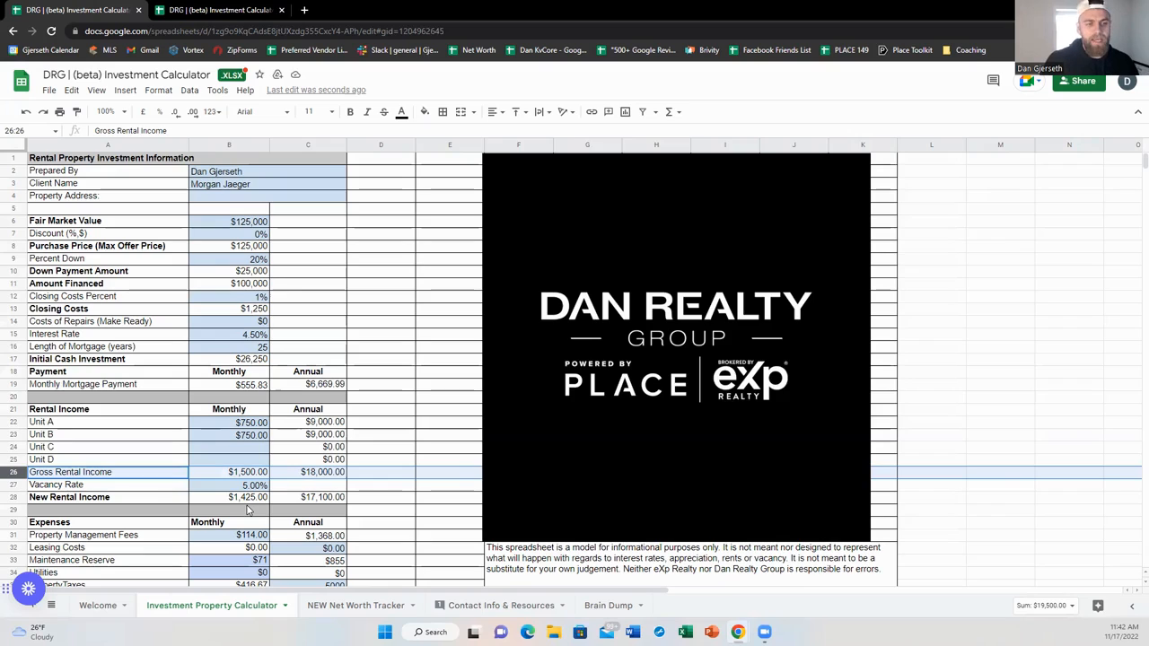
click(226, 487)
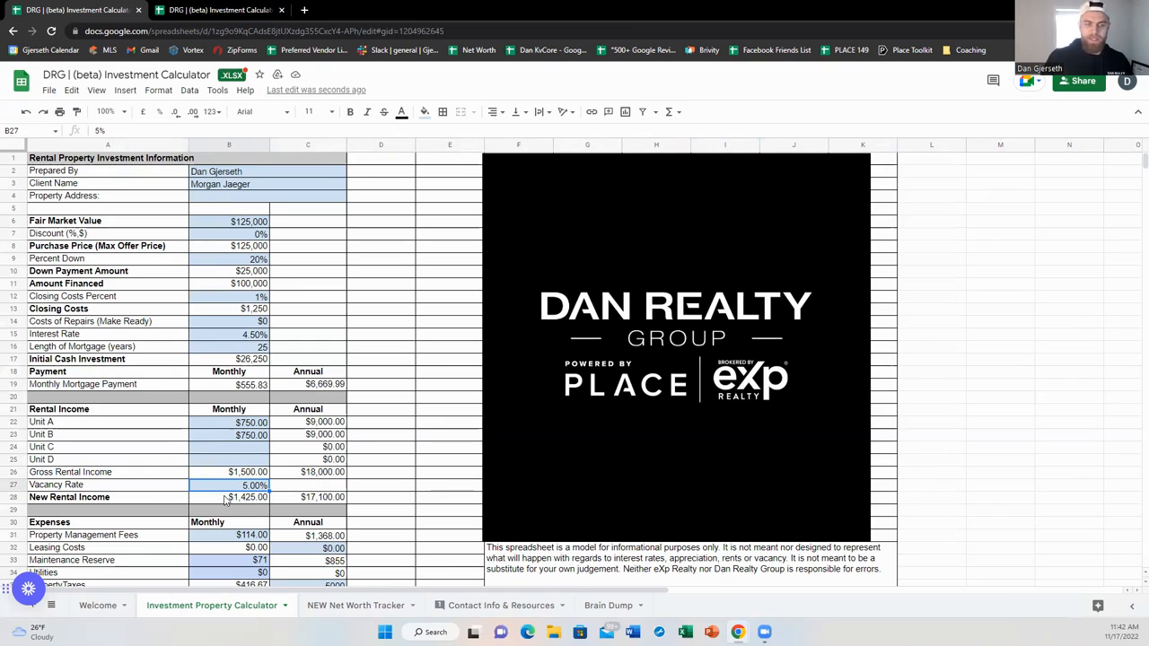
click(229, 502)
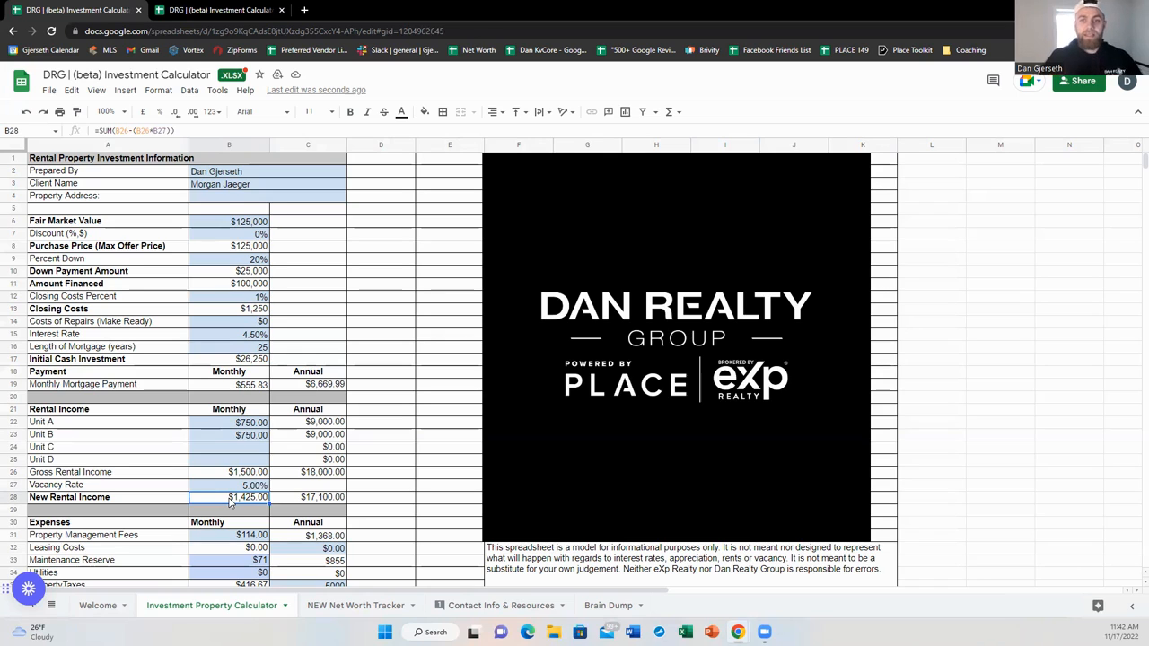
scroll(230, 480, down, 1)
click(239, 460)
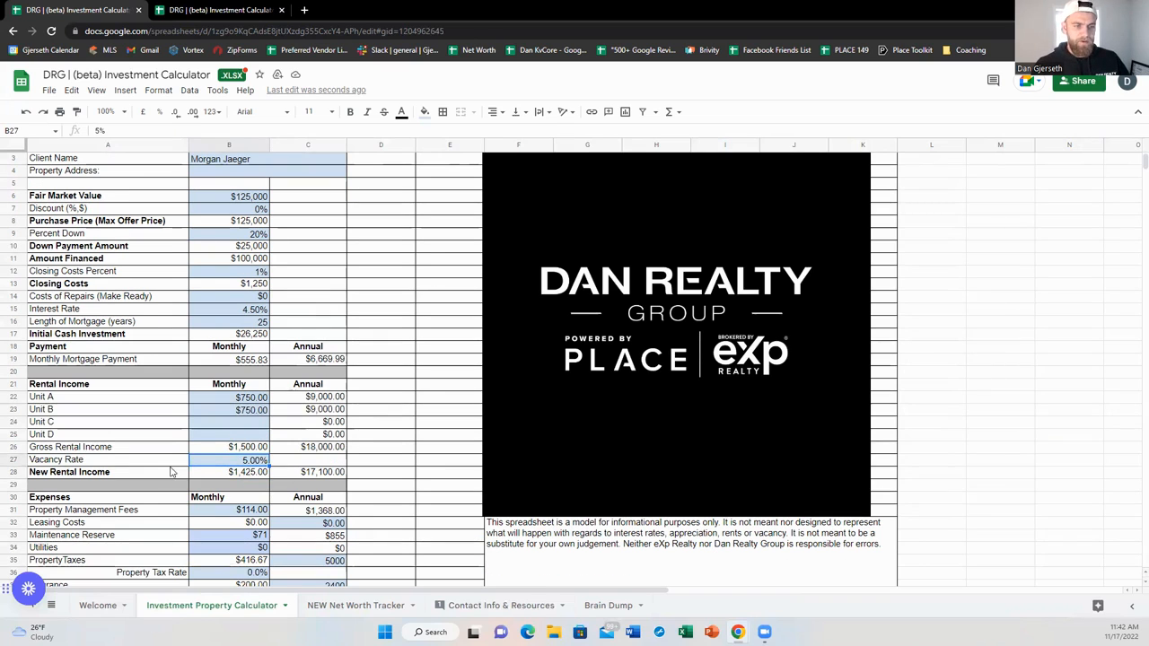
click(16, 460)
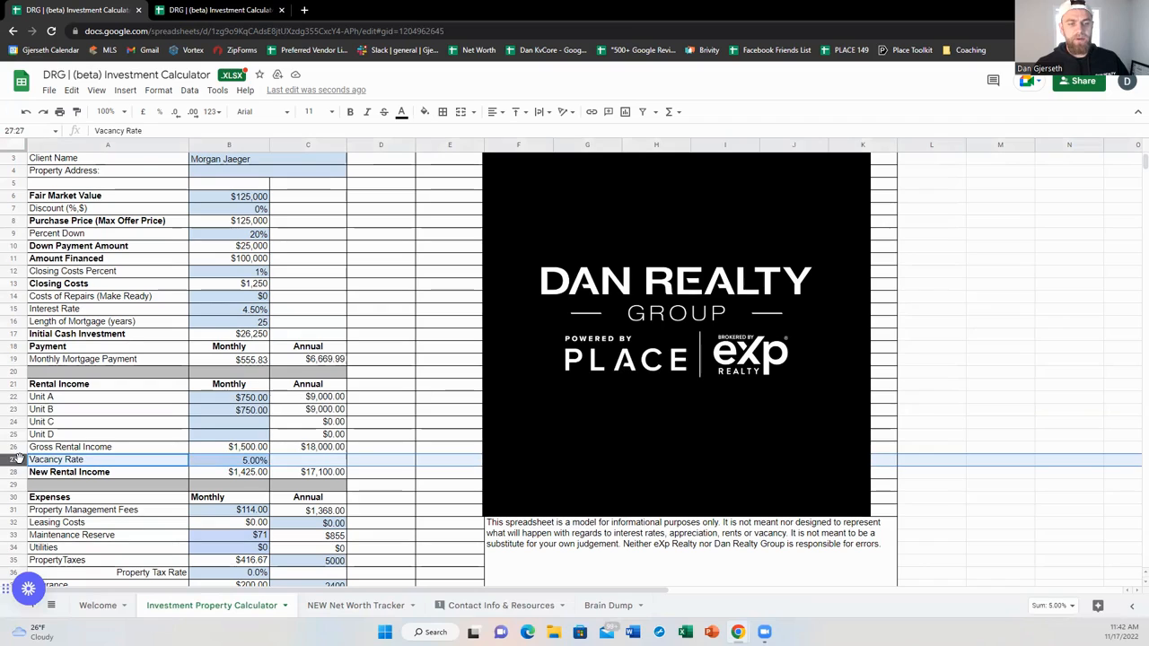
click(211, 464)
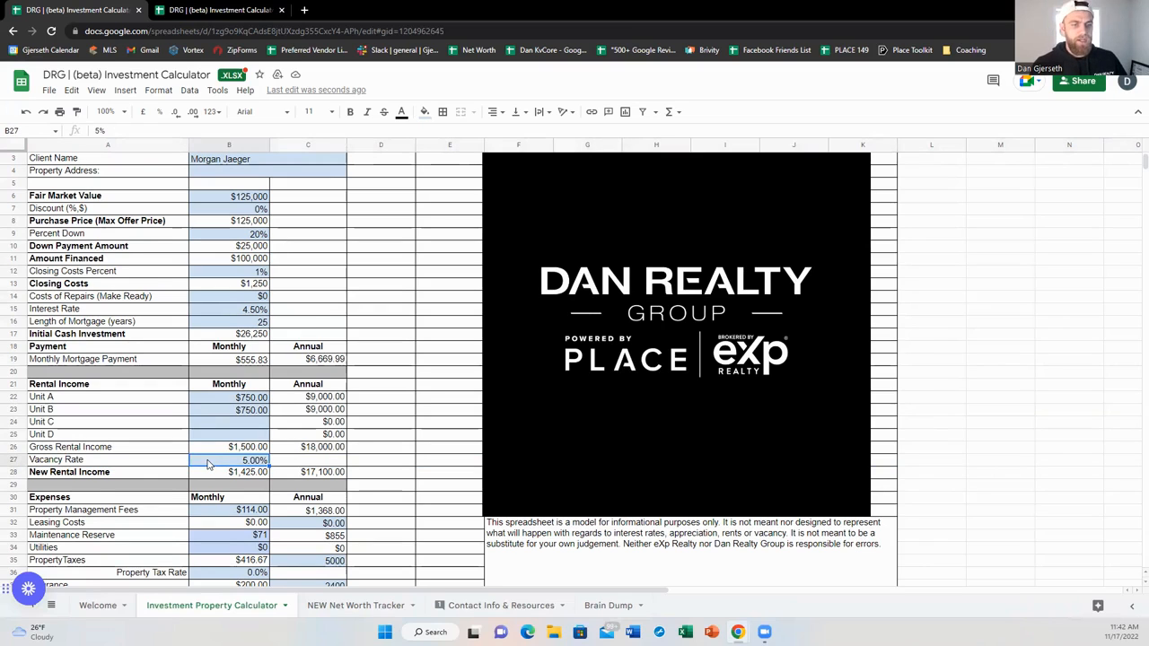
Step: Change the monthly Property Management Fees formula to 7% of gross rental income, =sum(B26*.07)
scroll(231, 463, down, 1)
scroll(232, 462, down, 1)
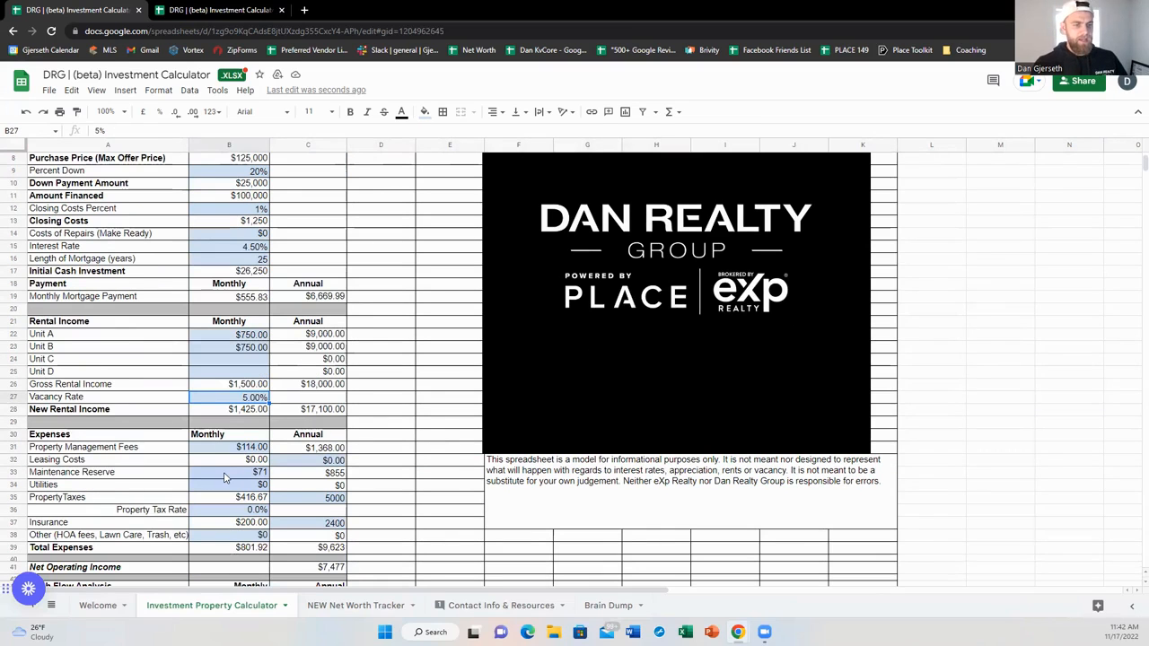
click(231, 448)
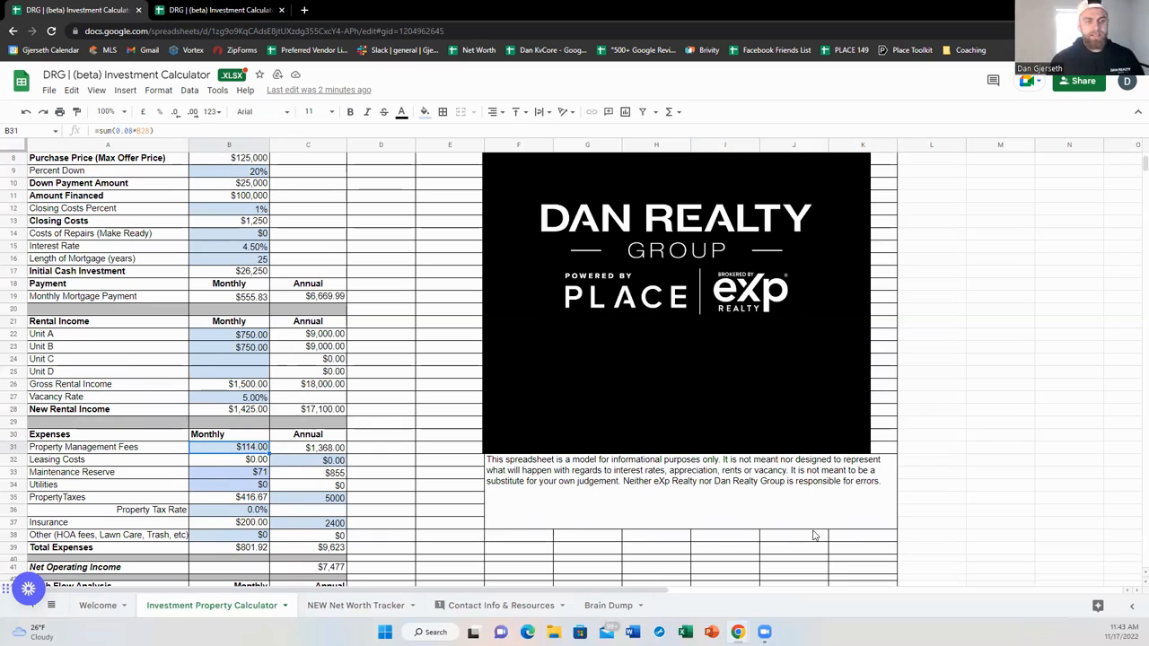
click(230, 413)
click(258, 384)
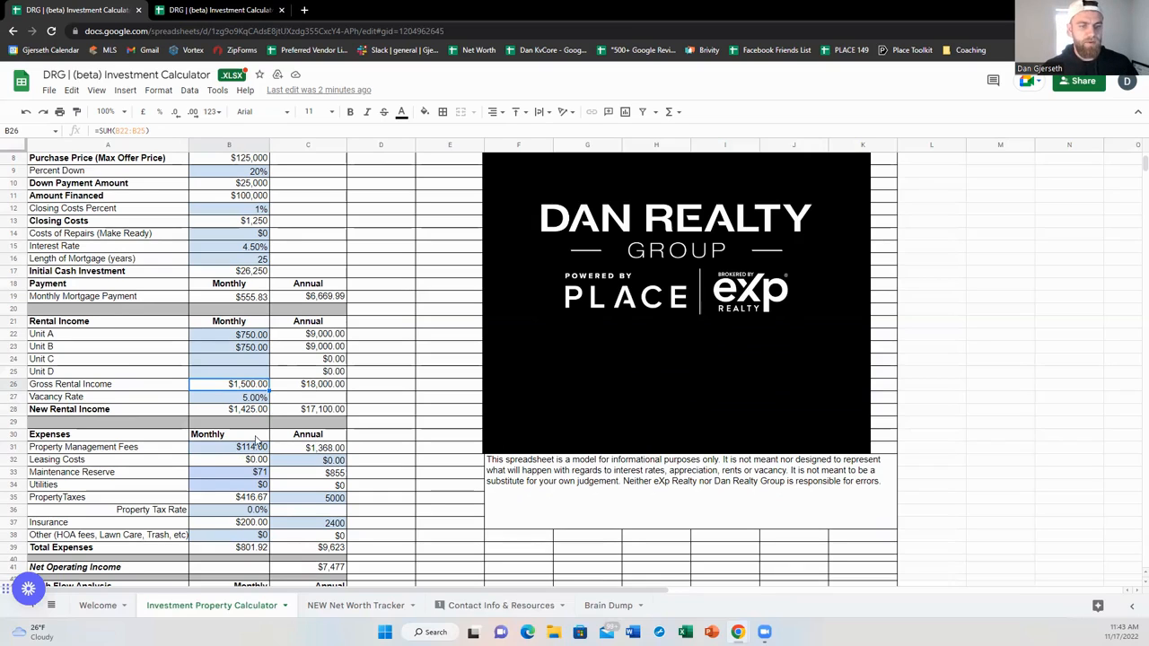
click(254, 449)
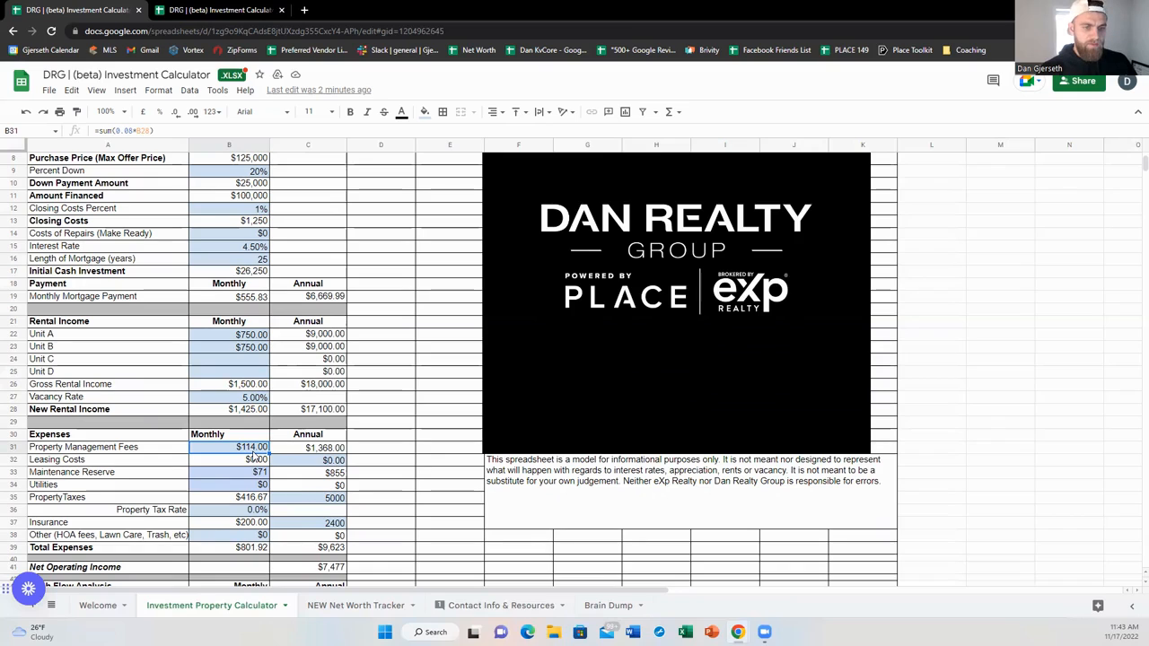
text(=)
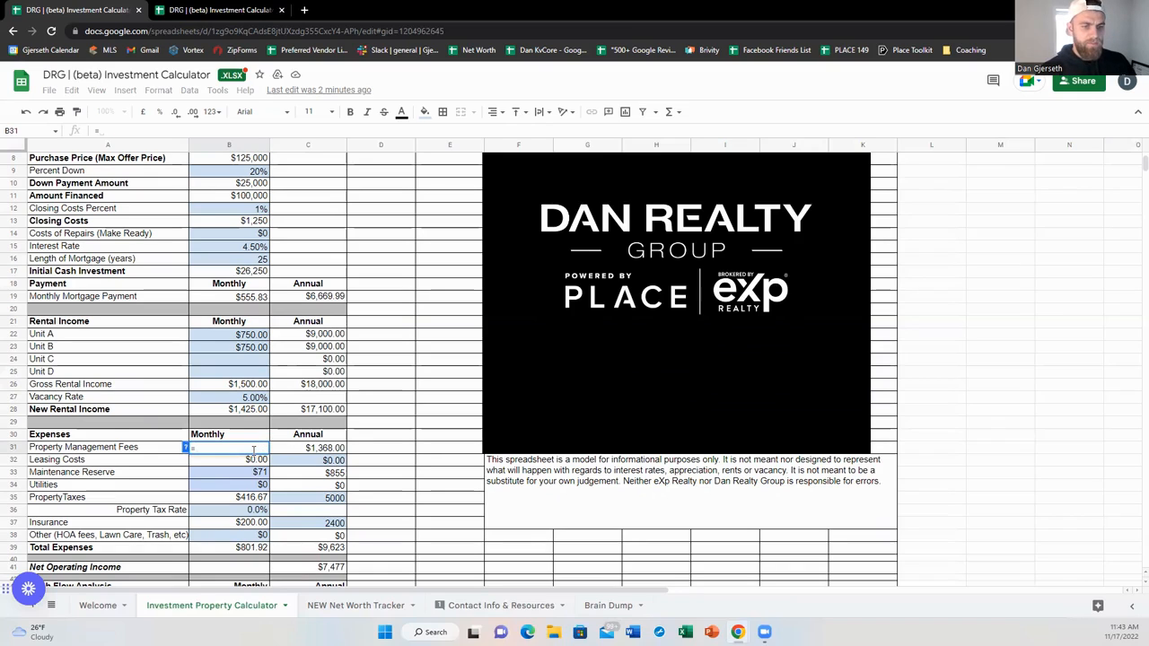
text(sum)
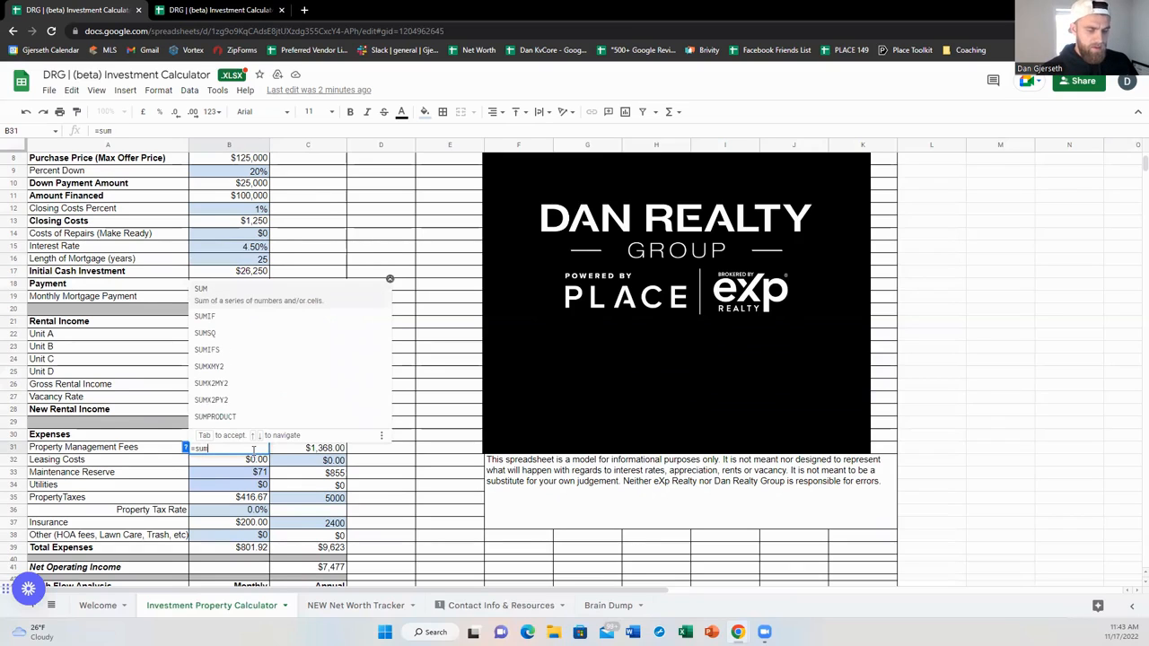
text(()
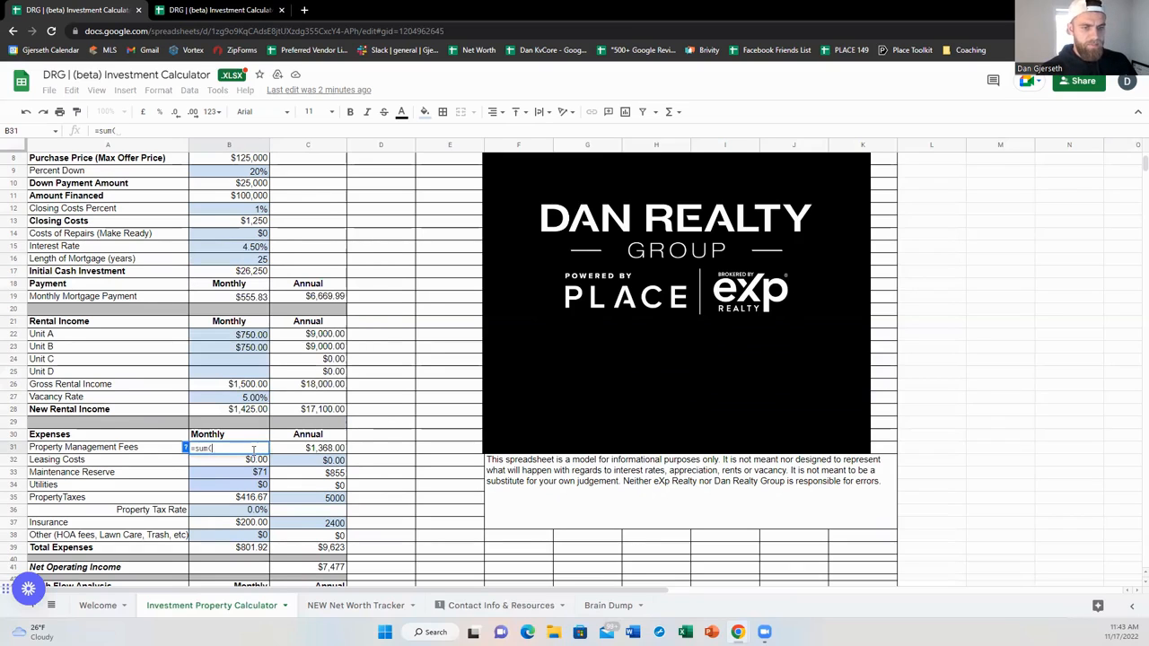
click(245, 386)
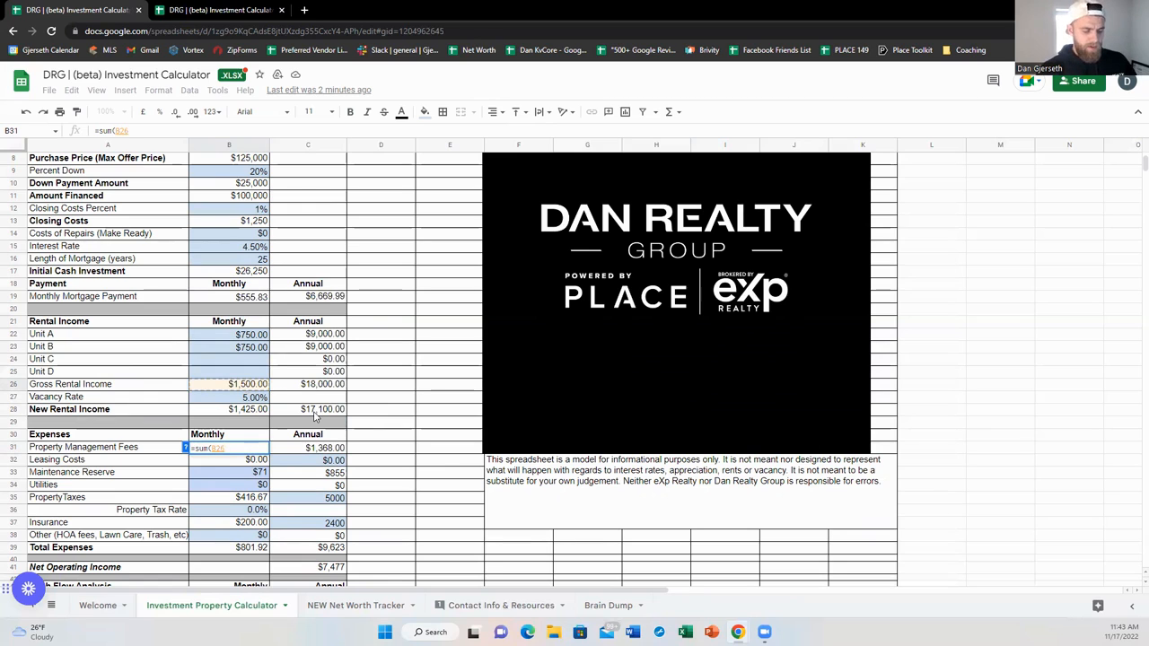
text(*.07)
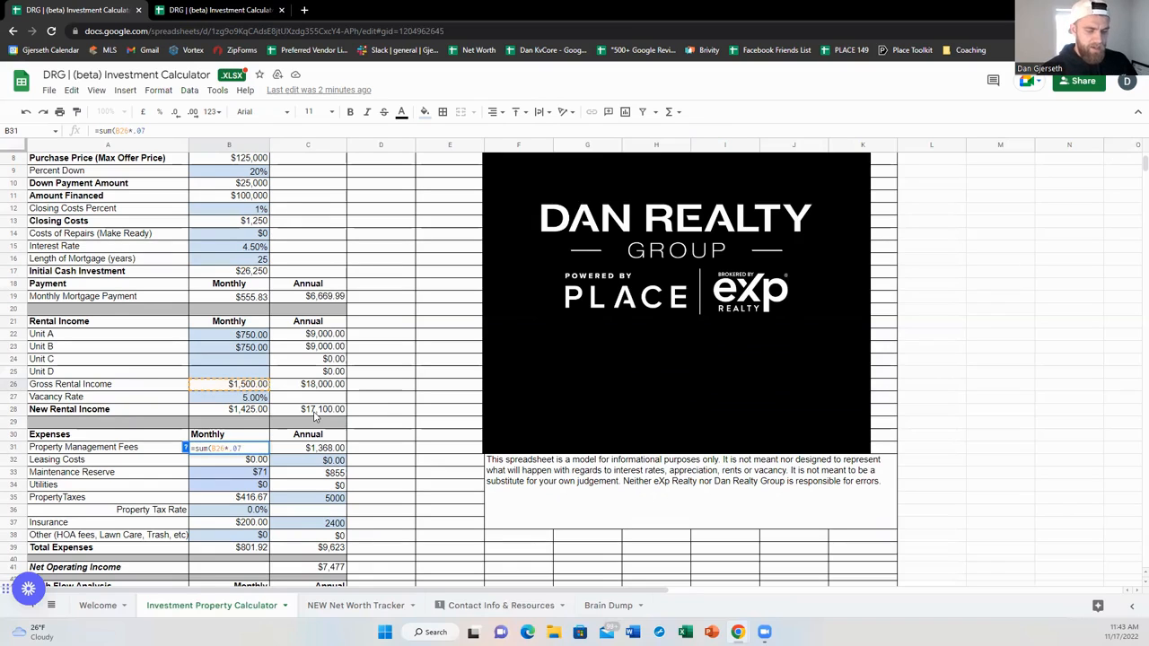
text())
key(Return)
double_click(227, 449)
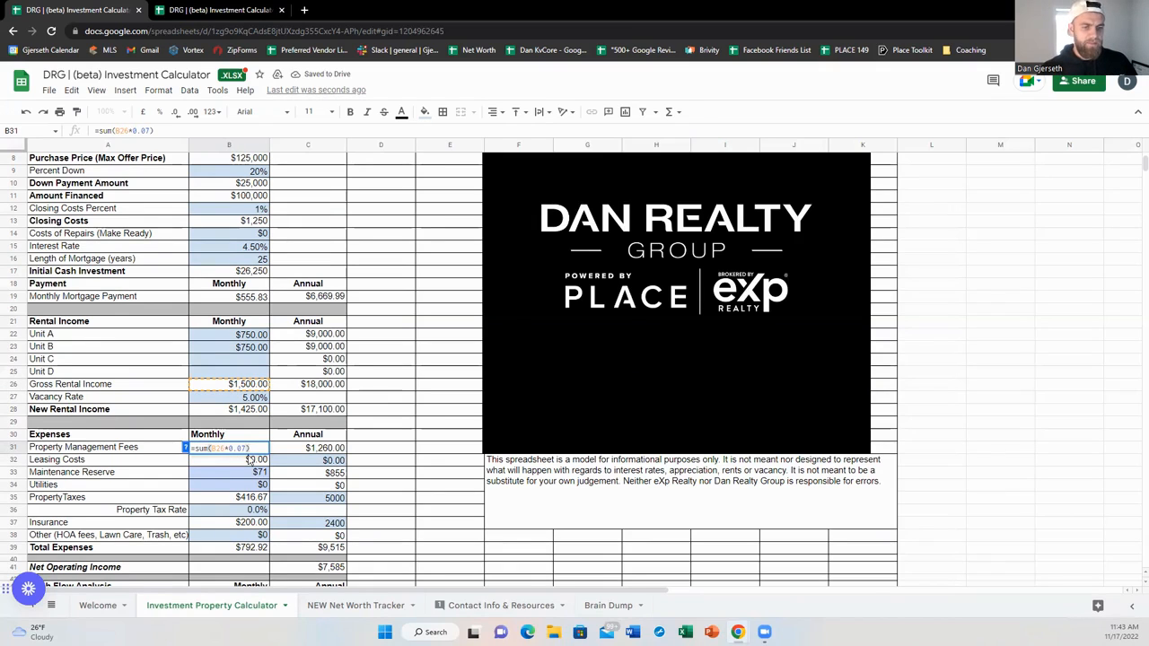
key(Return)
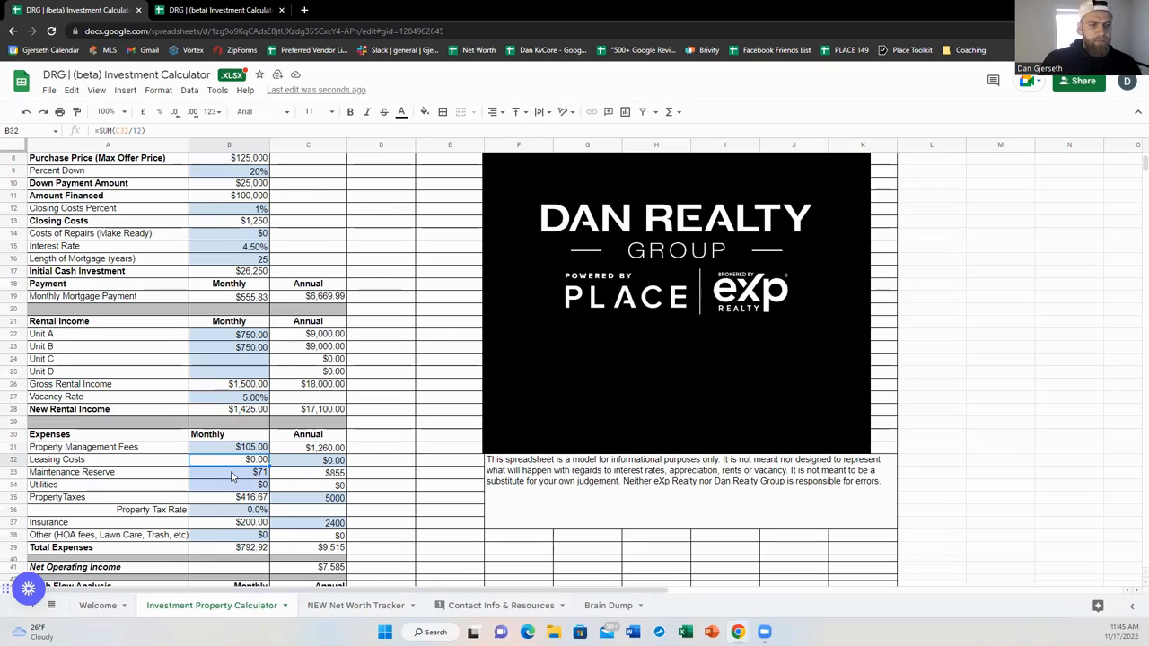
Step: Base the monthly Maintenance Reserve on 5% of gross rental income with the formula =sum(B26*0.05)
click(234, 475)
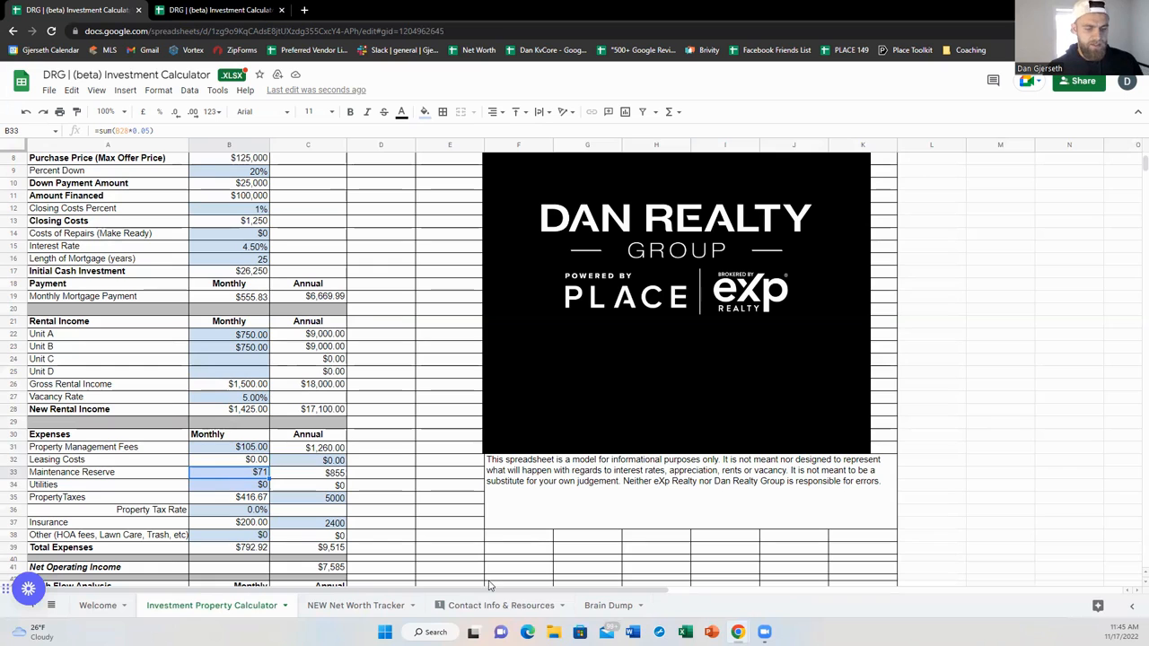
text(=)
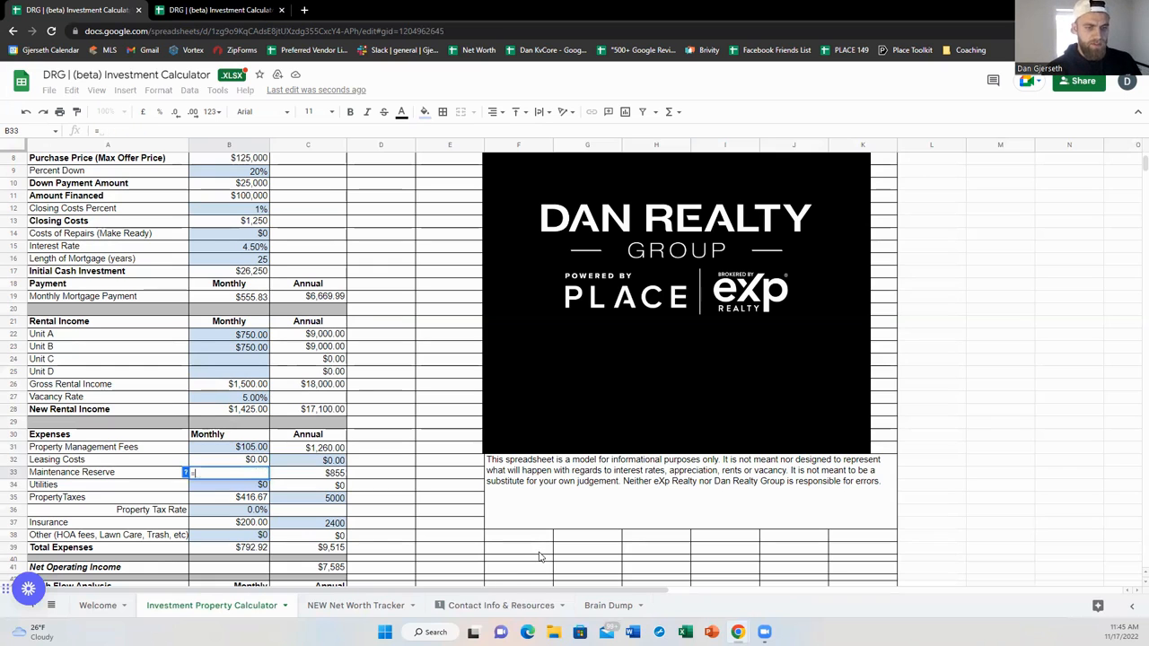
text(sum()
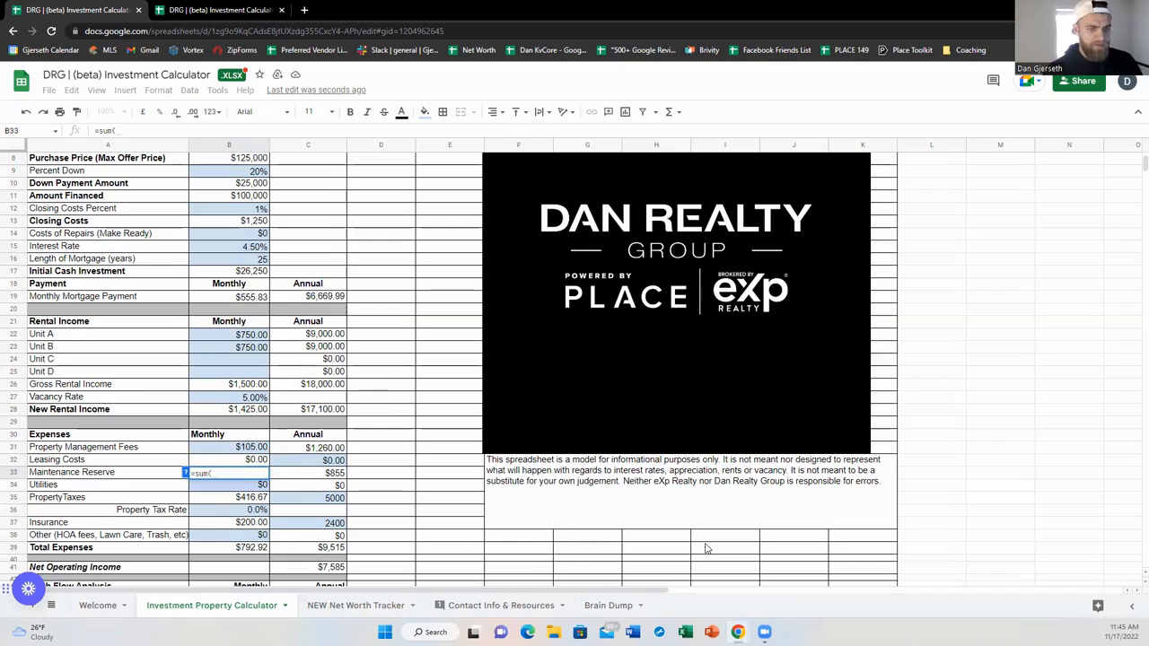
click(259, 387)
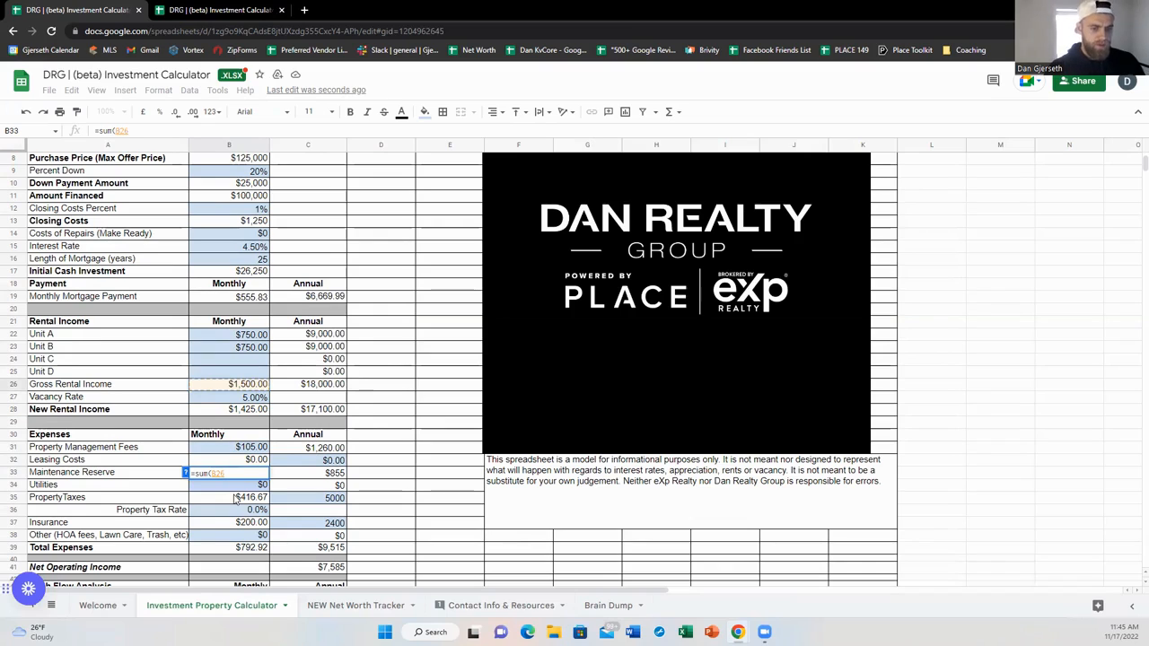
text(*)
text(5%))
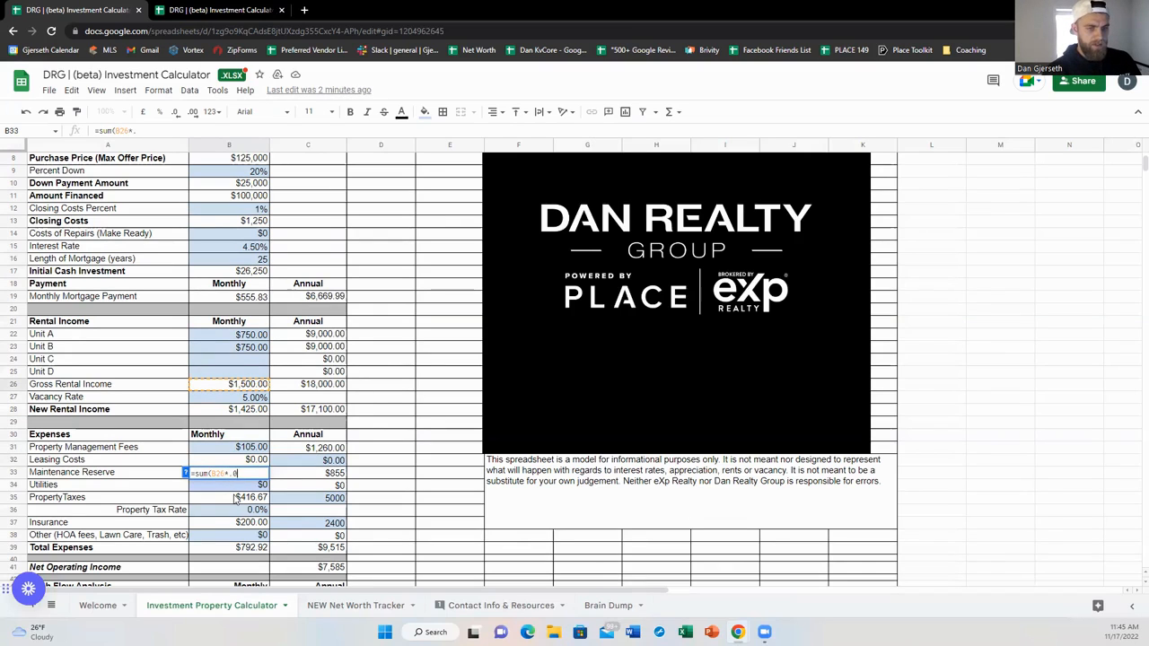
key(Return)
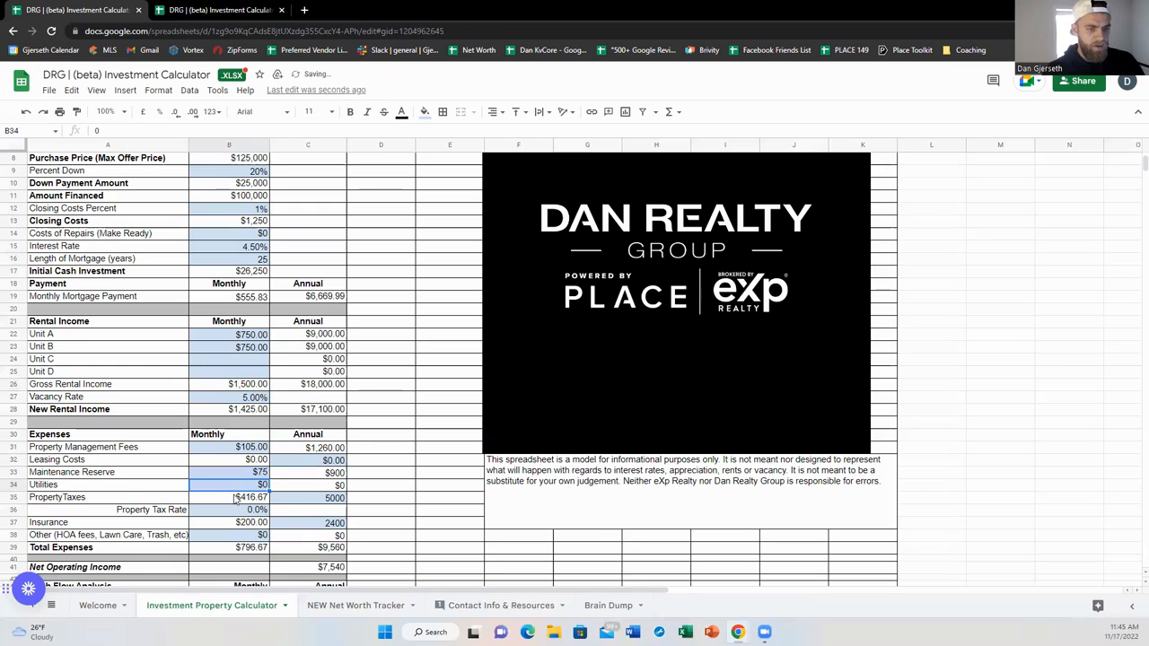
click(249, 475)
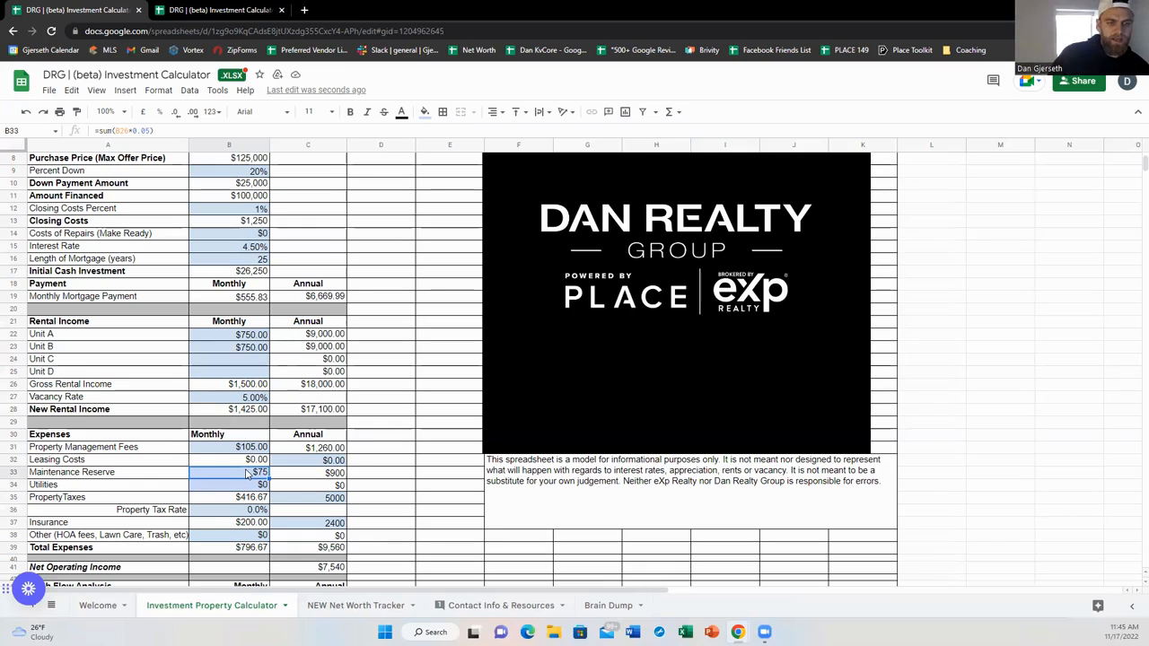
double_click(249, 473)
key(Return)
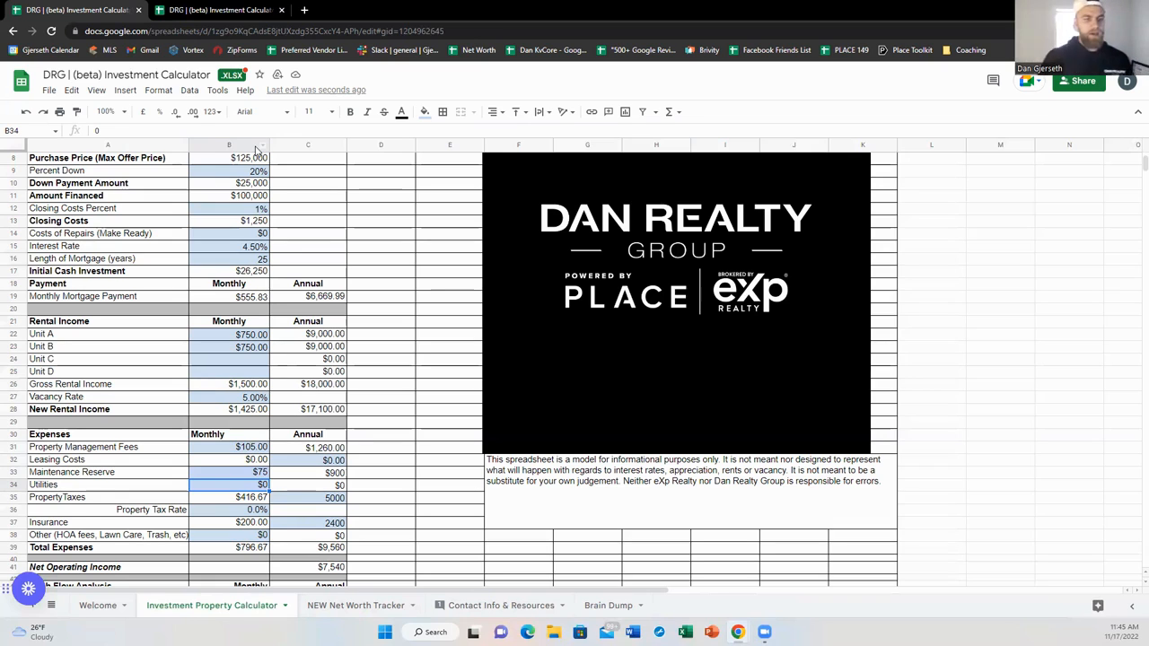
Step: Set the property taxes to 125 per month and 1500 per year
click(261, 499)
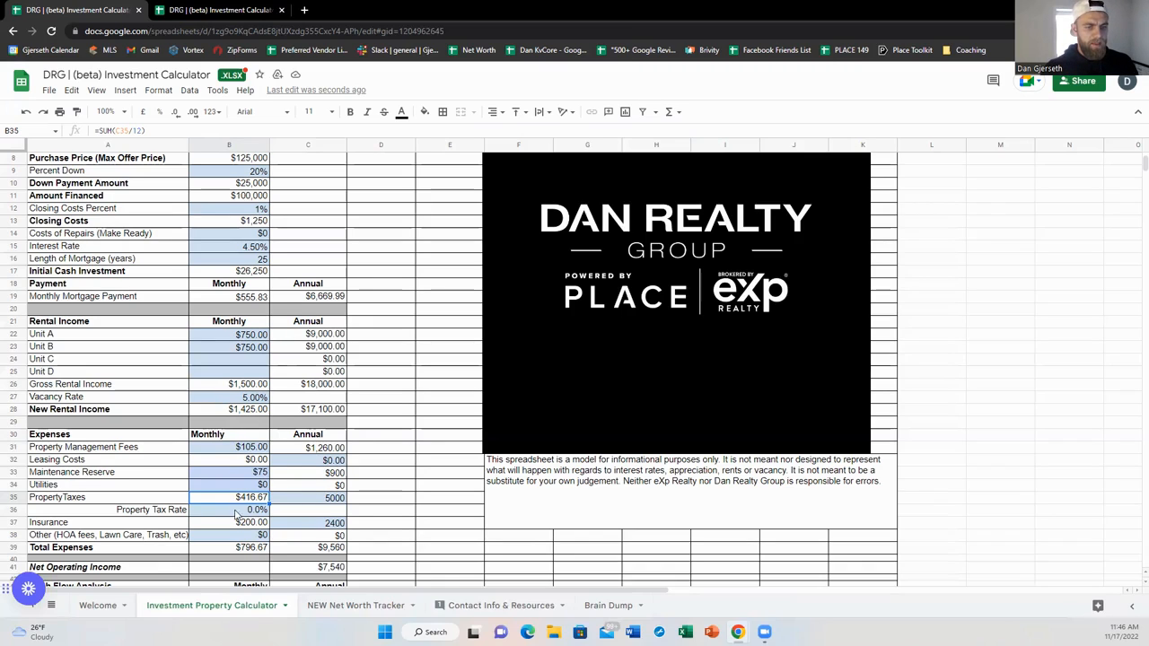
text(15)
key(BackSpace)
text(25)
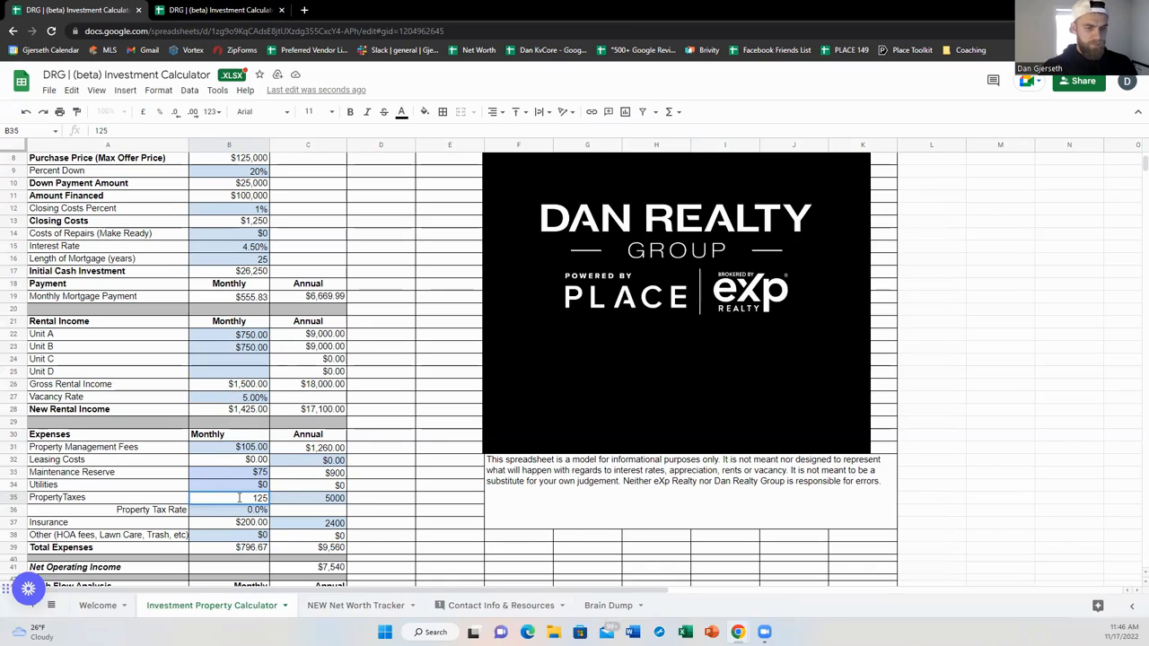
key(Tab)
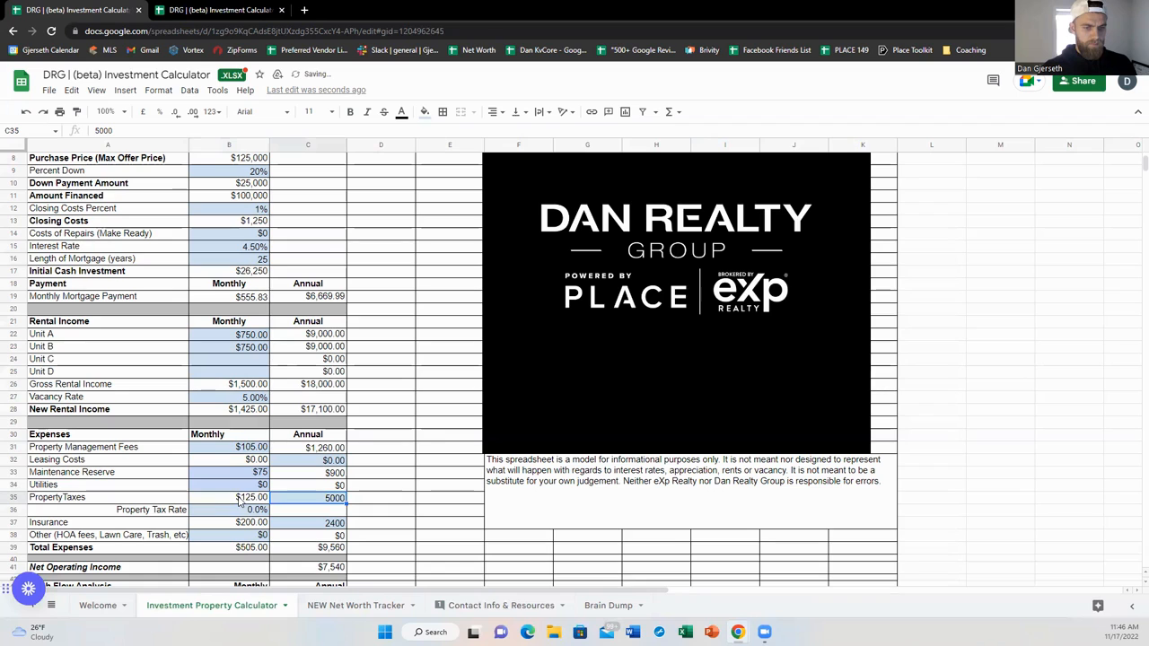
text(1500)
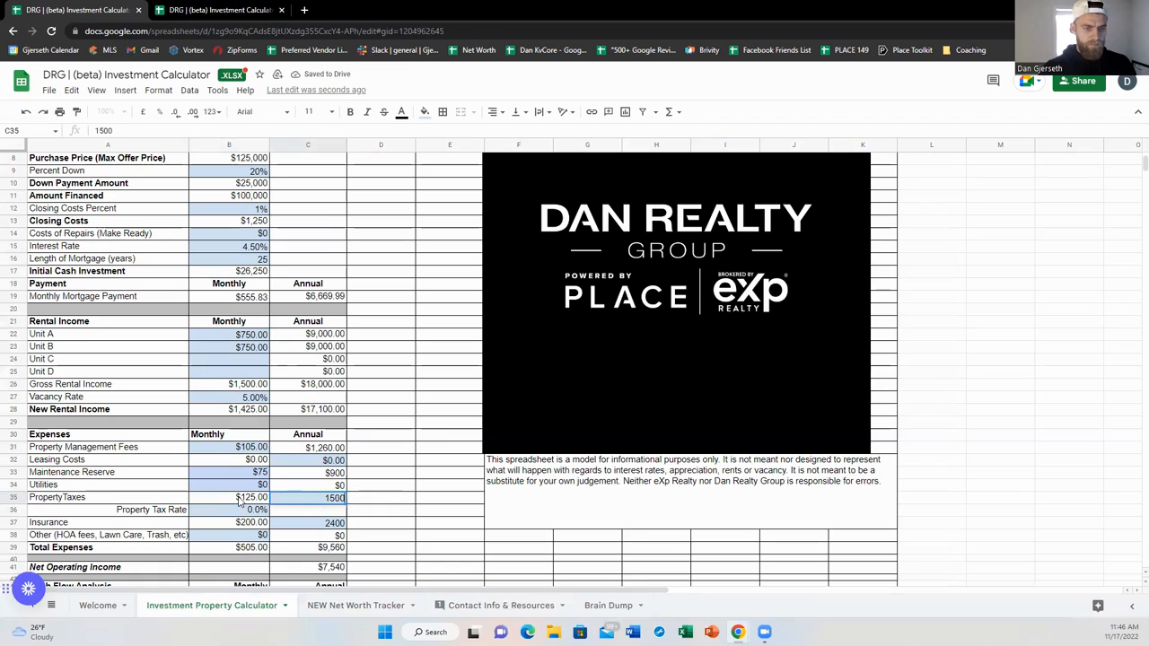
key(Return)
click(240, 500)
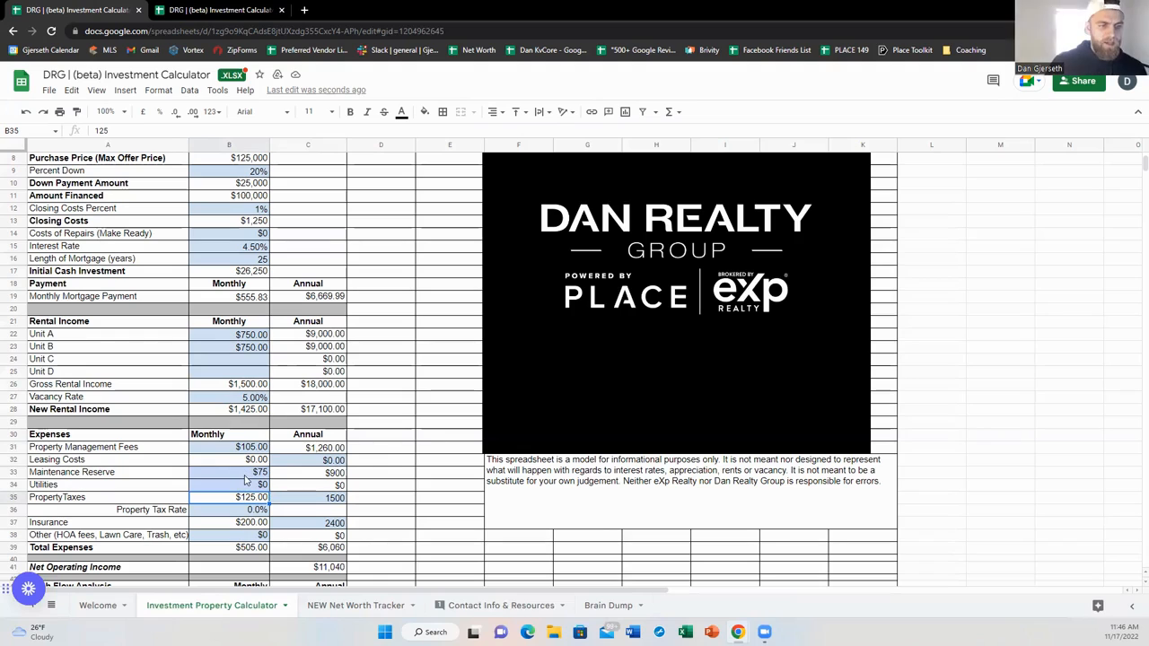
click(245, 473)
click(261, 399)
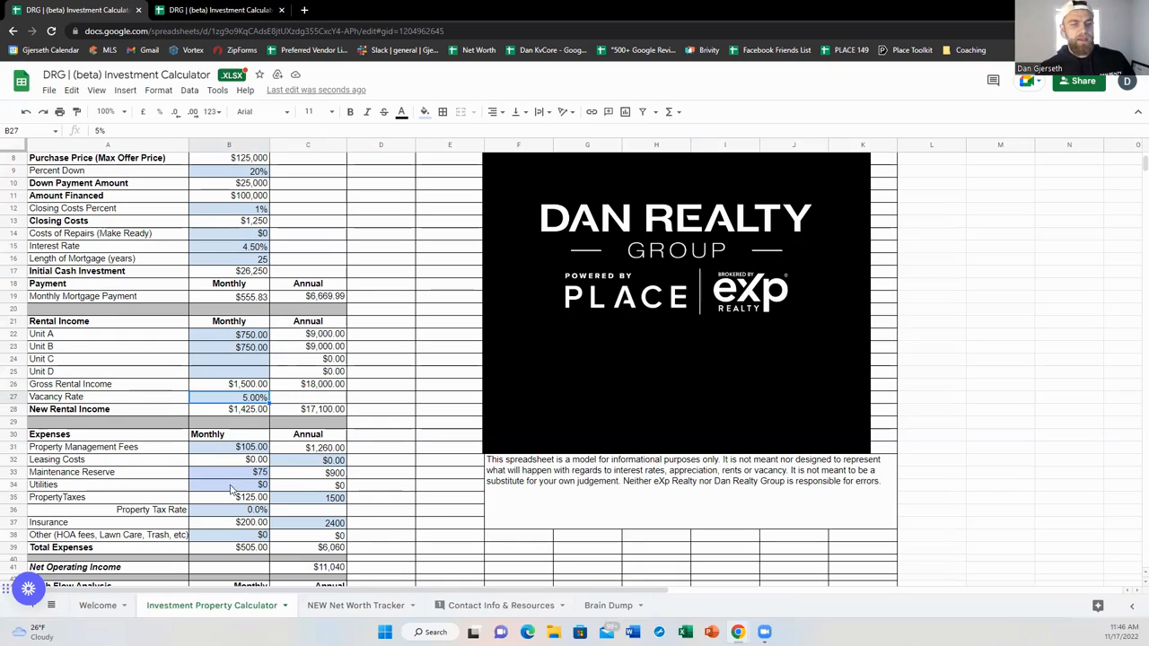
Step: Set the insurance expense to 100 per month and 1200 per year
scroll(237, 514, down, 1)
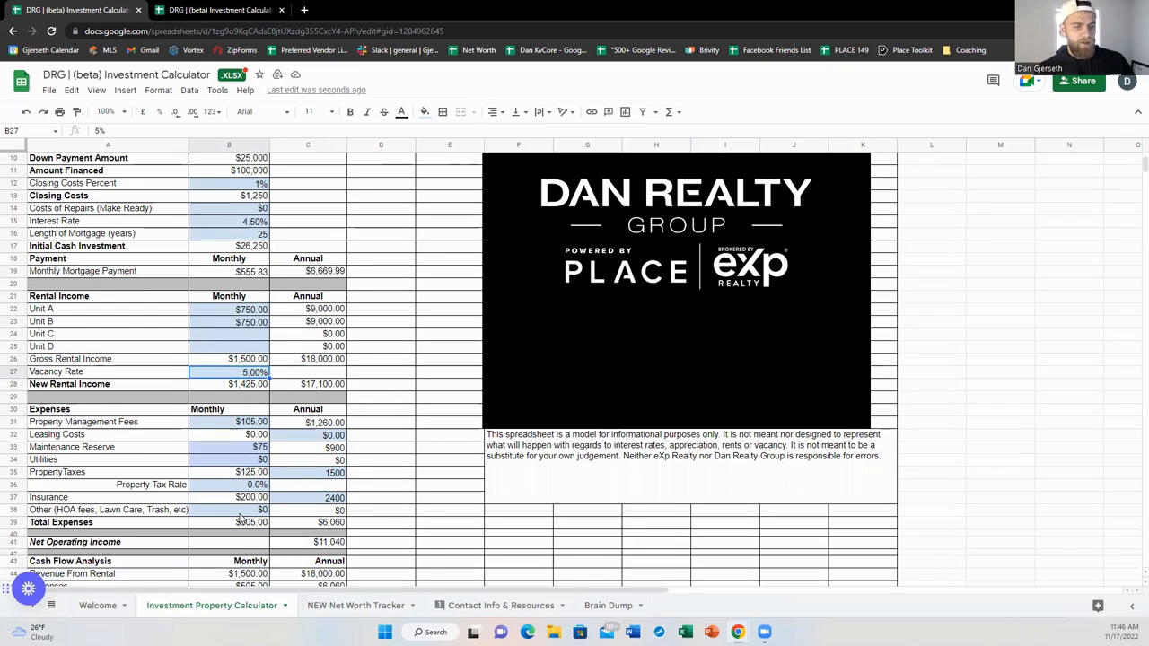
click(395, 490)
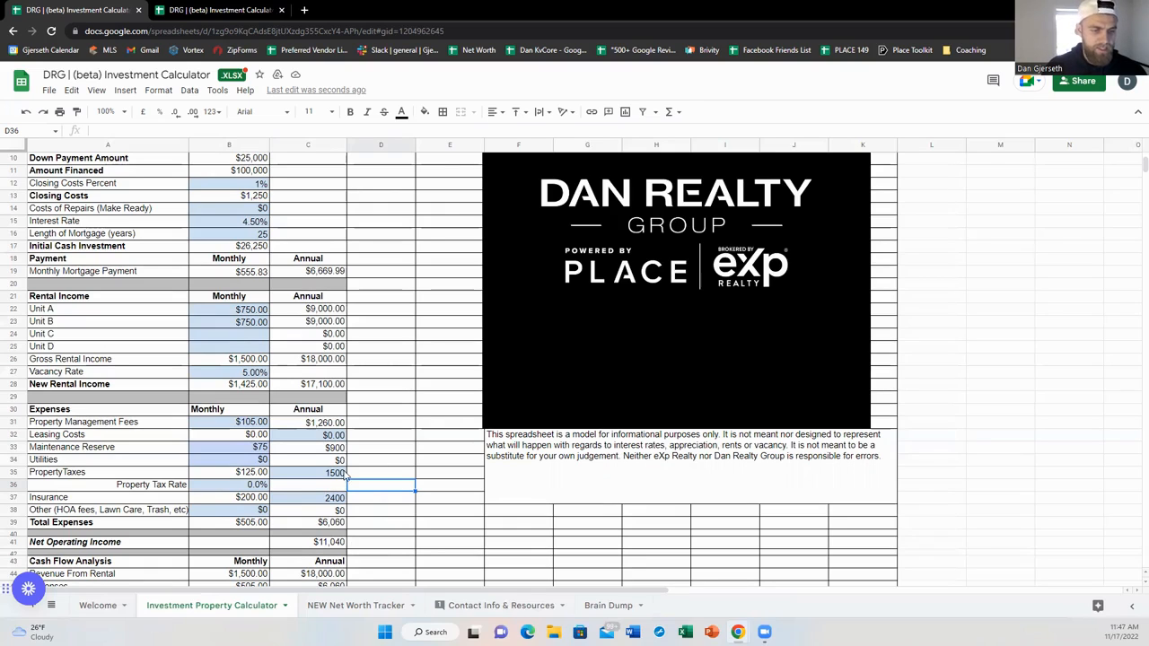
click(249, 501)
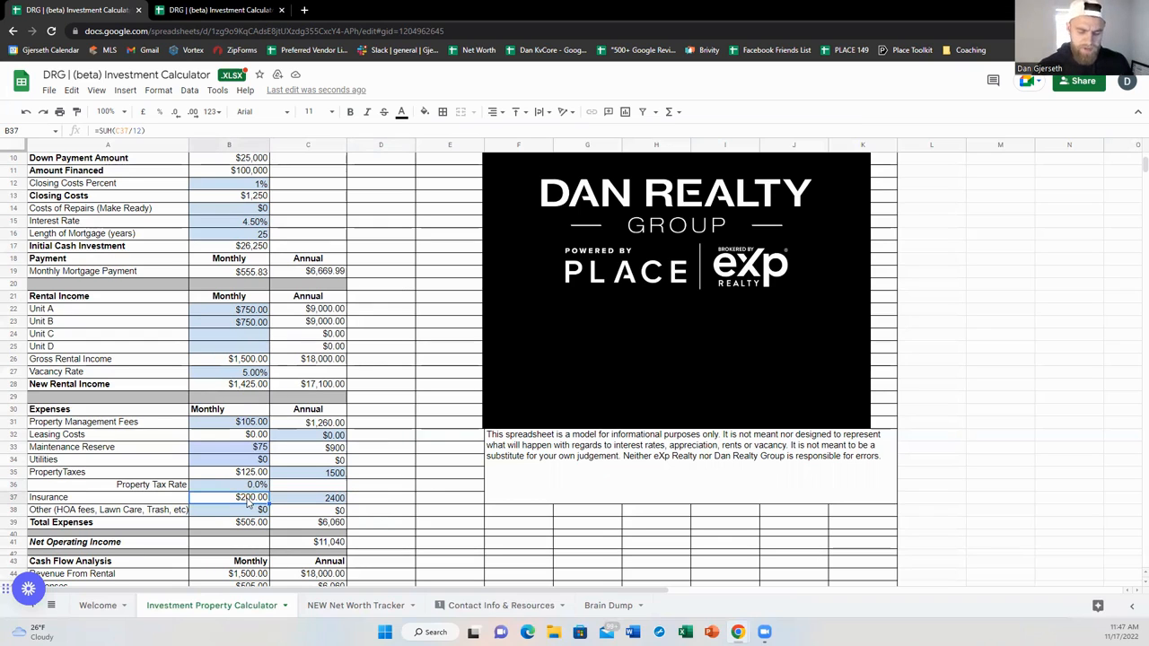
text(1)
text(1)
text(00)
key(Tab)
text(1200)
key(Return)
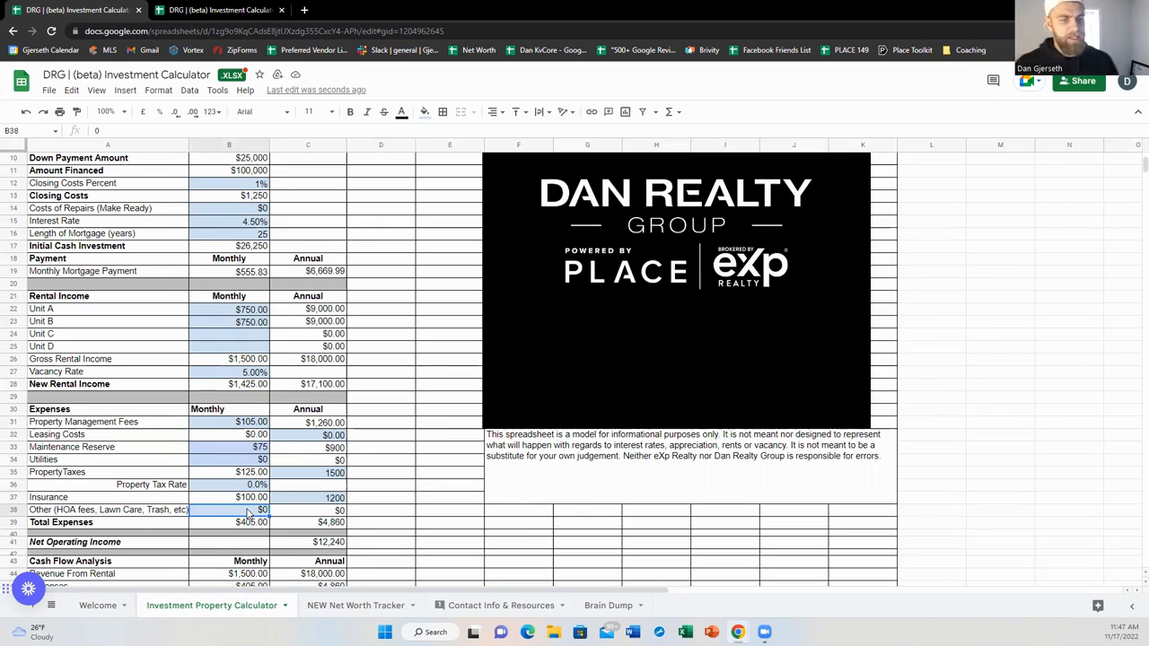
Step: Examine the total expenses, the net operating income formula, and the annual rental income and expense totals feeding it
click(252, 526)
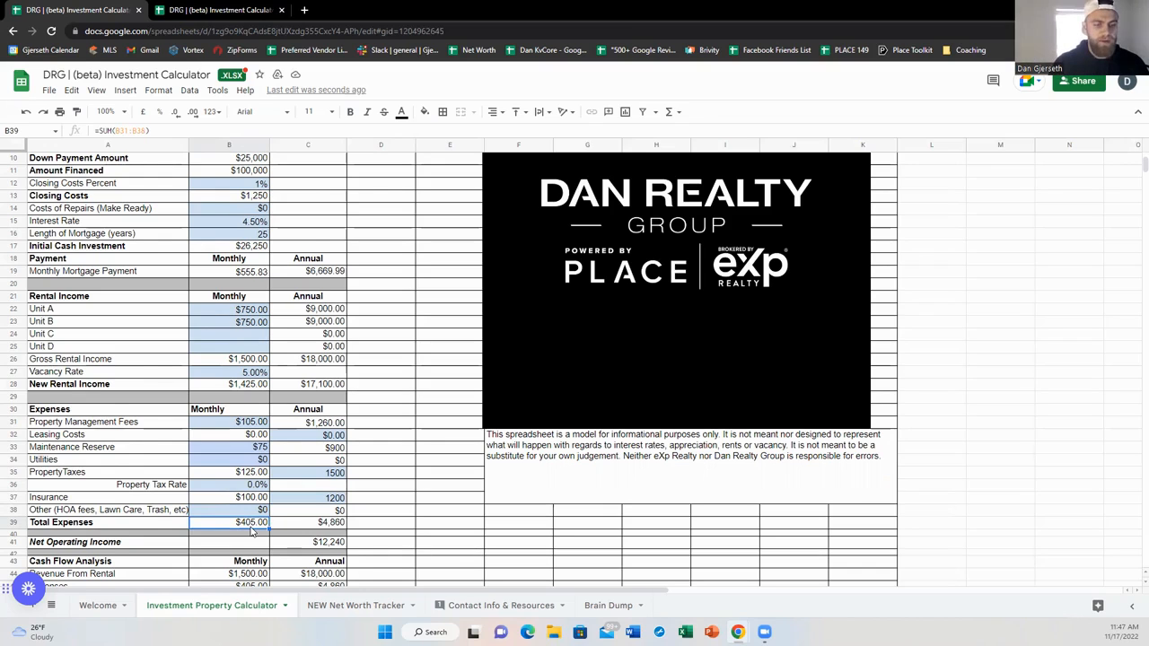
scroll(251, 531, down, 2)
click(379, 468)
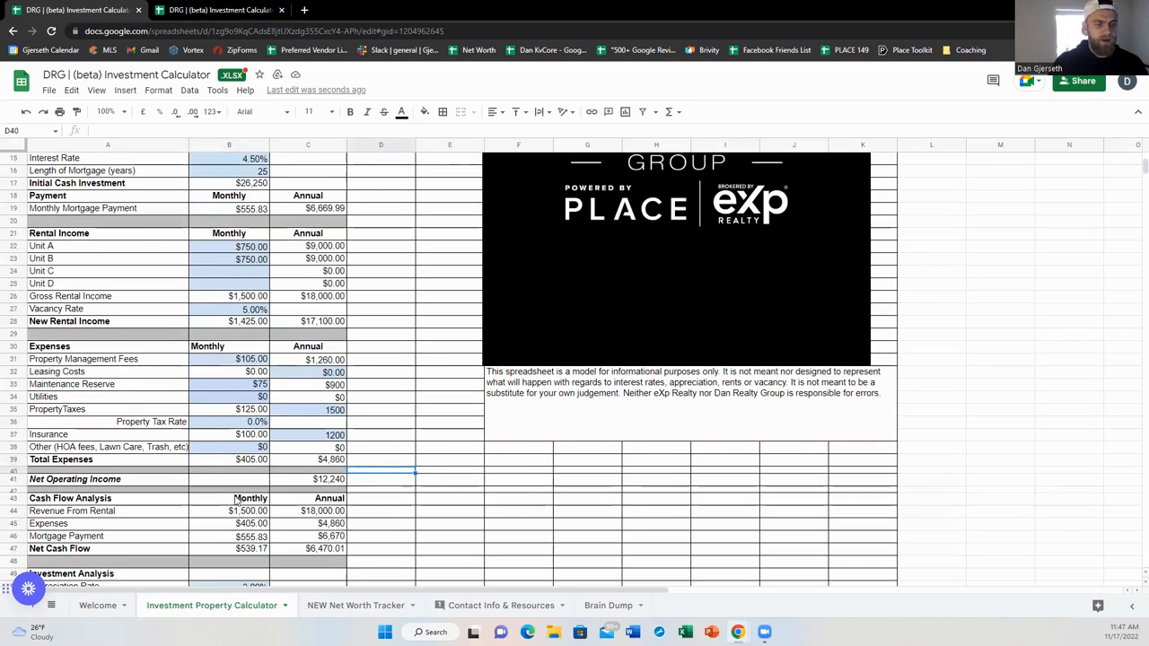
scroll(236, 499, down, 1)
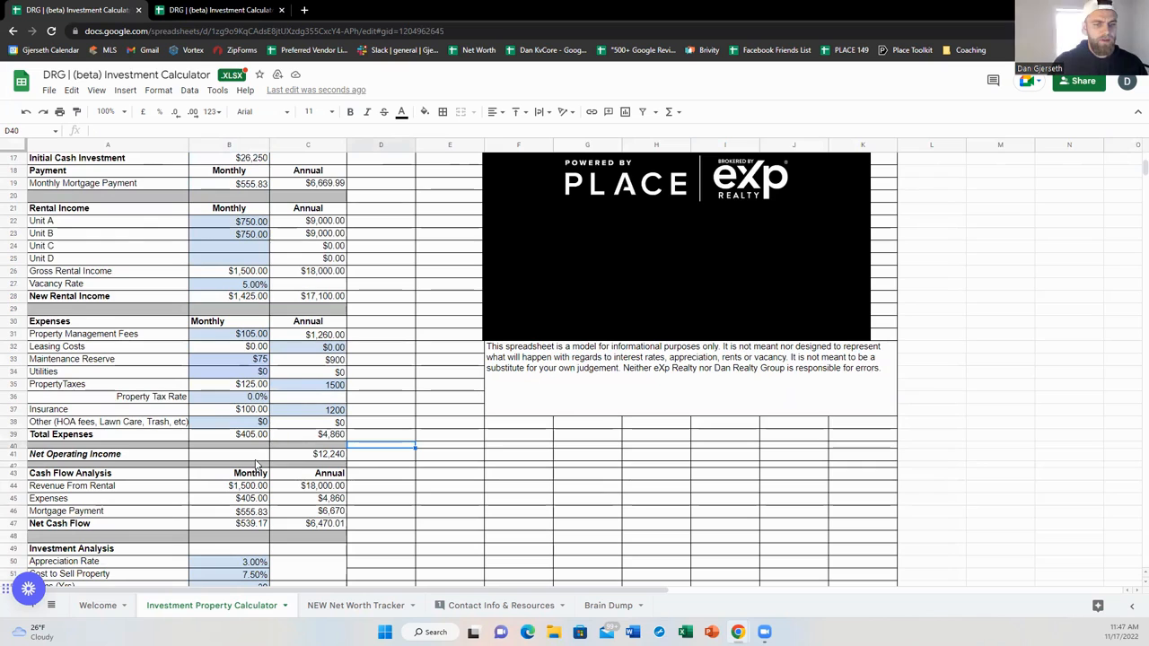
click(304, 459)
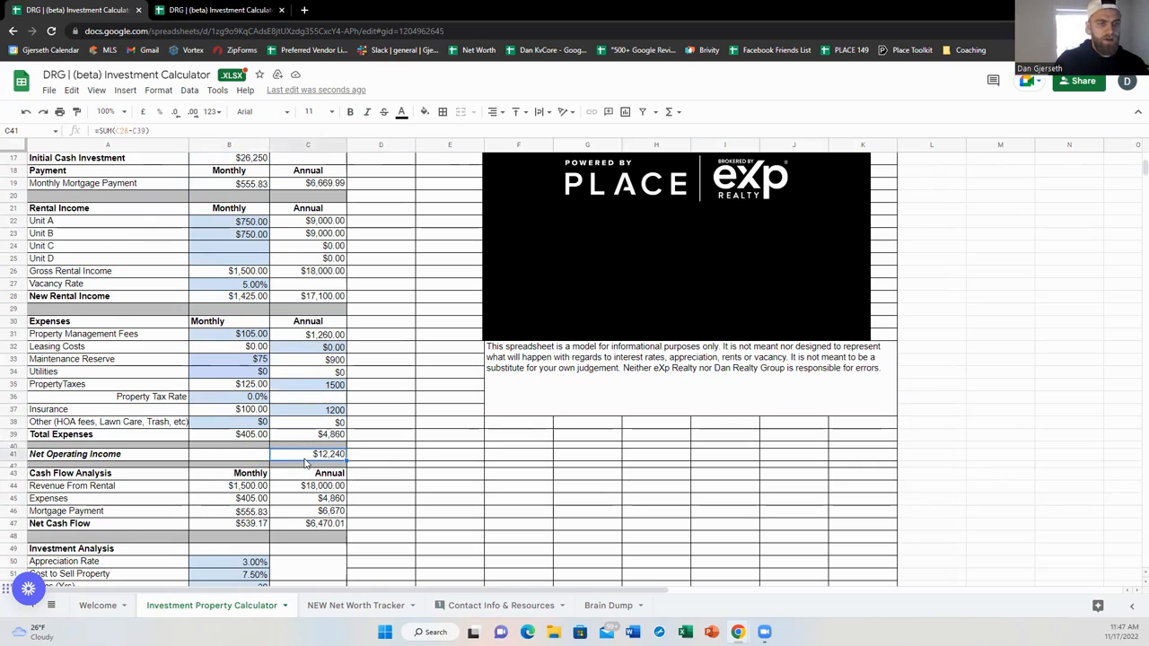
click(326, 302)
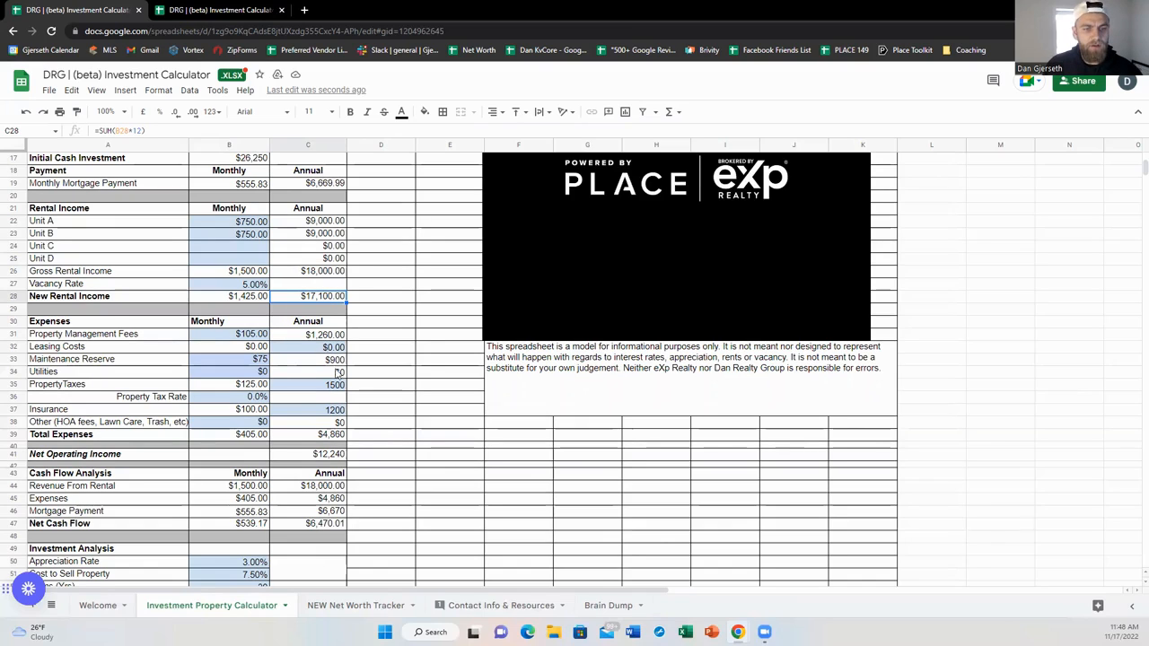
click(333, 439)
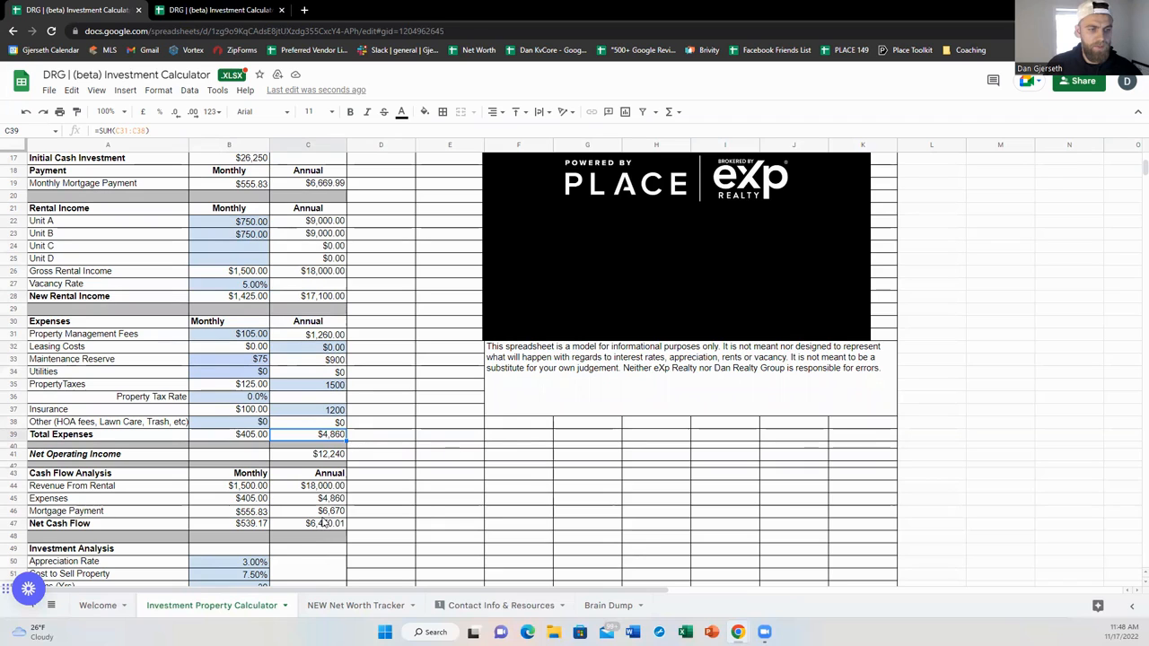
Step: Examine the annual Revenue From Rental formula and compare it with the annual gross and new rental income figures
click(332, 488)
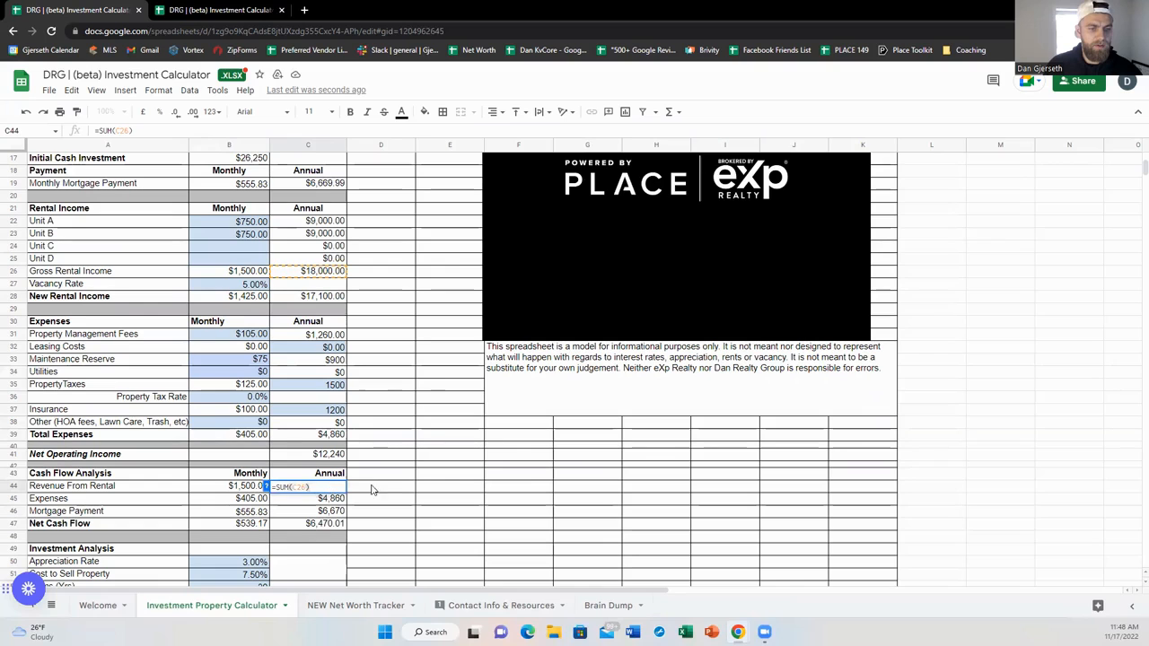
key(Tab)
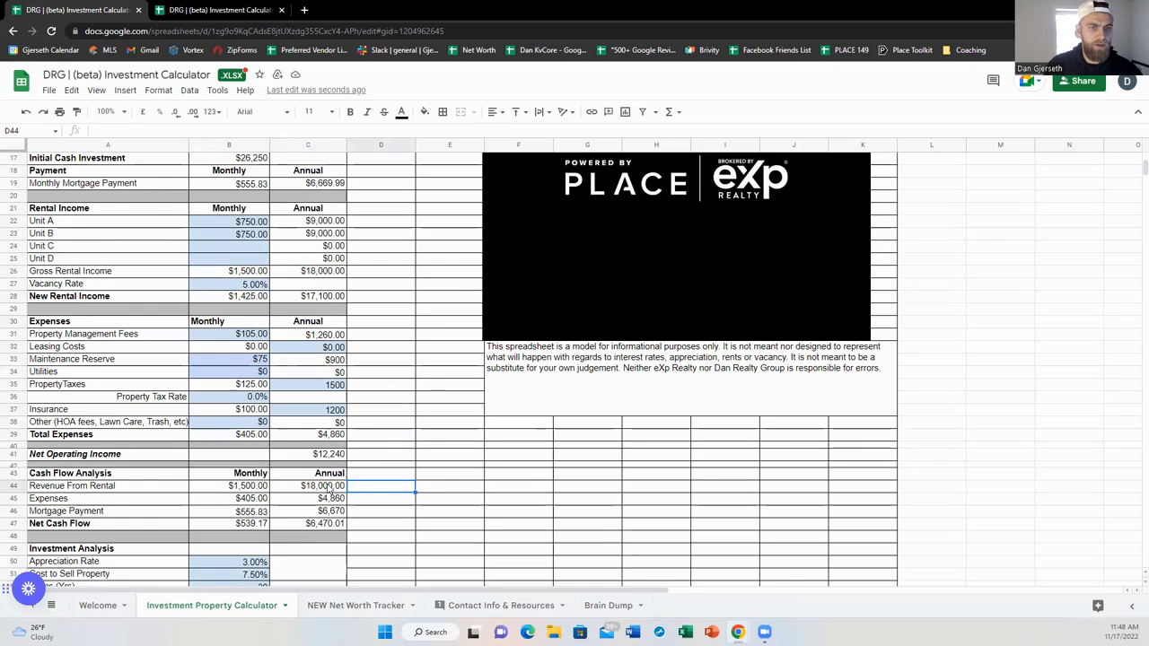
scroll(332, 492, up, 5)
scroll(329, 489, down, 4)
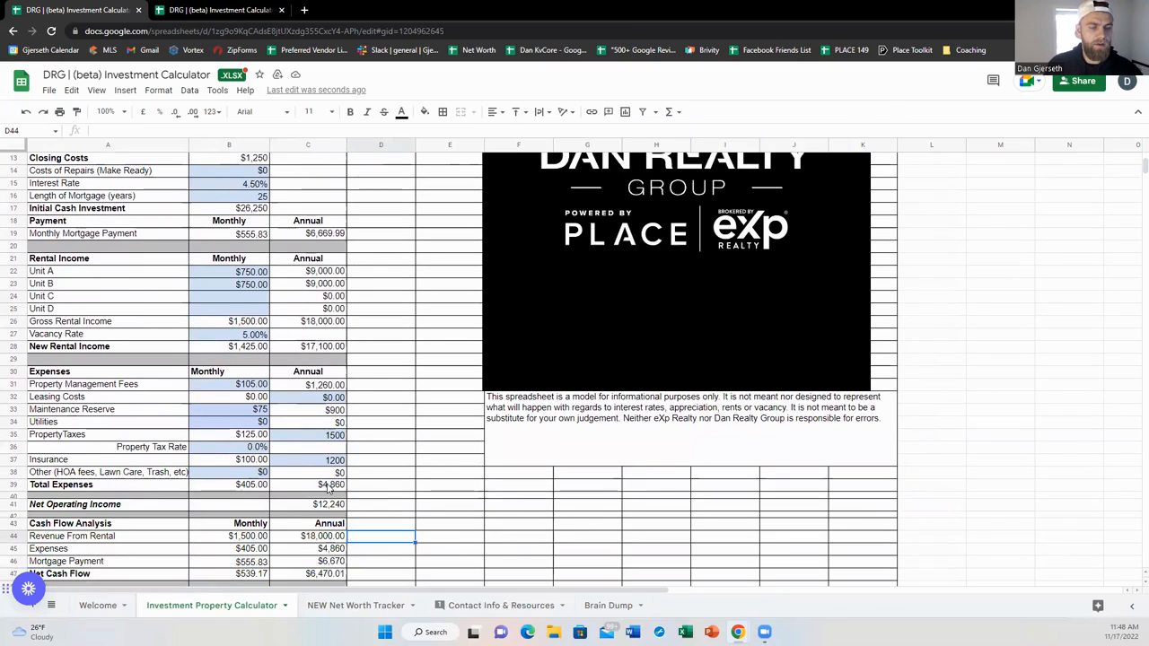
scroll(330, 489, down, 1)
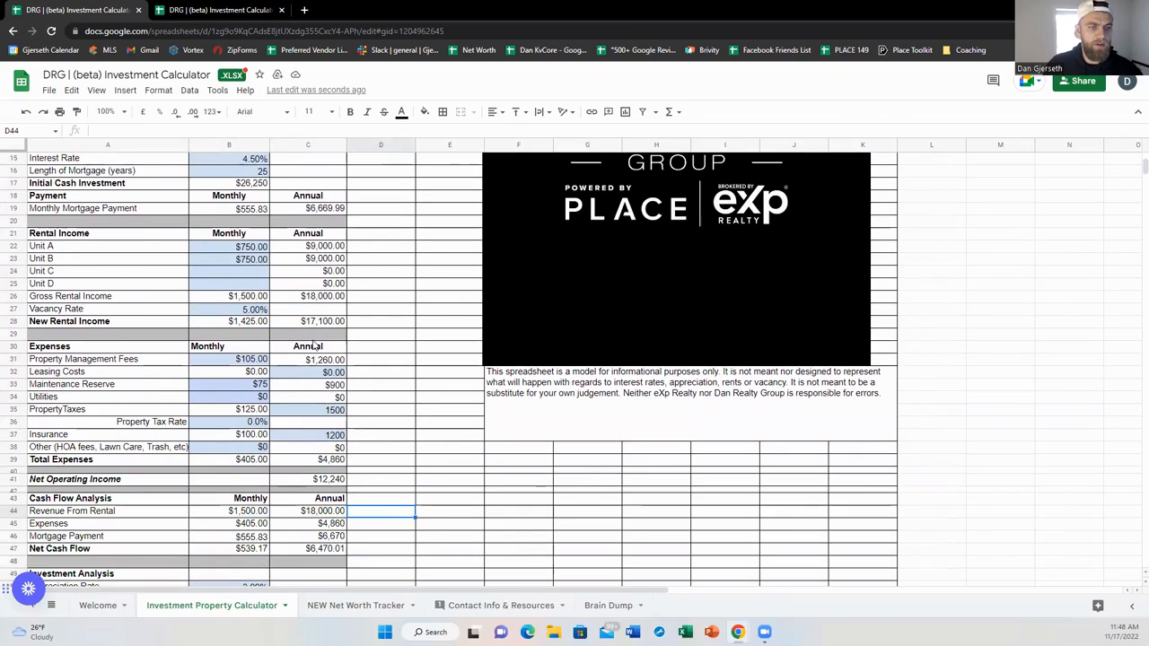
scroll(315, 346, down, 1)
click(325, 274)
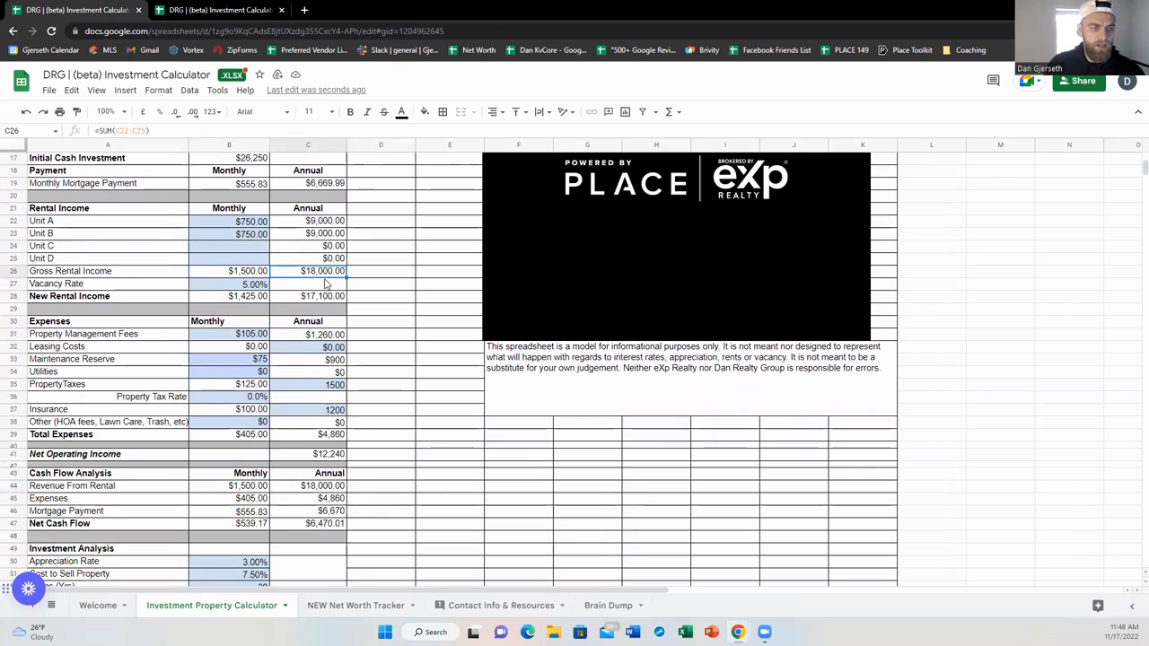
click(332, 299)
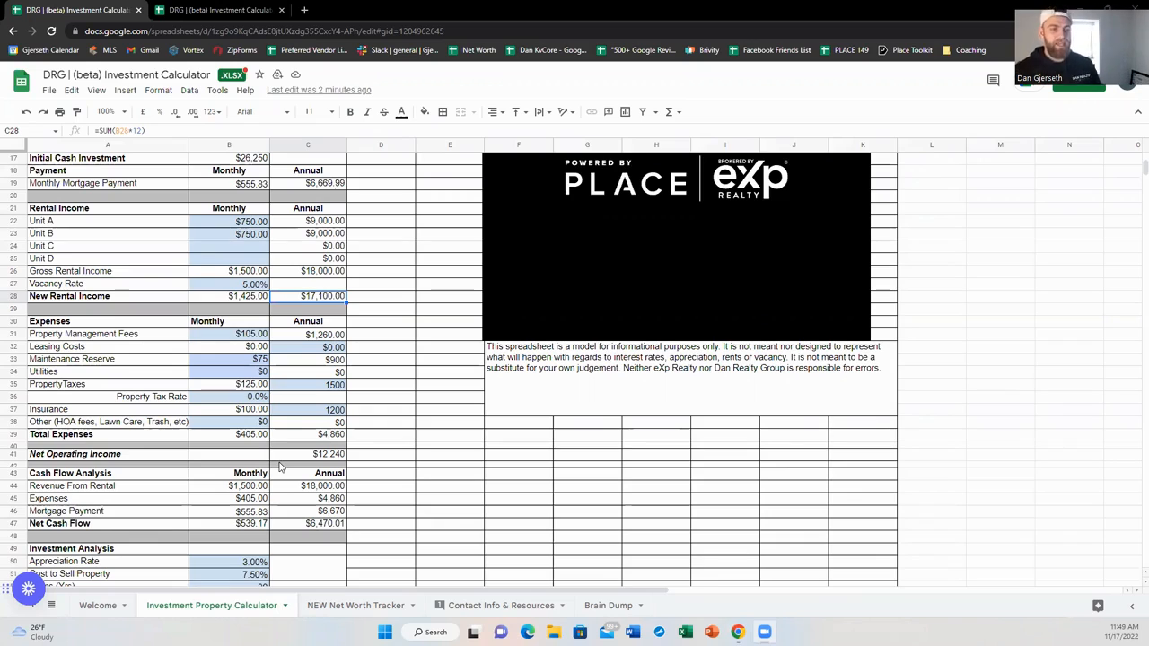
Step: Examine the annual Net Cash Flow formula and the gross rental income, expenses and mortgage payment feeding it
click(327, 526)
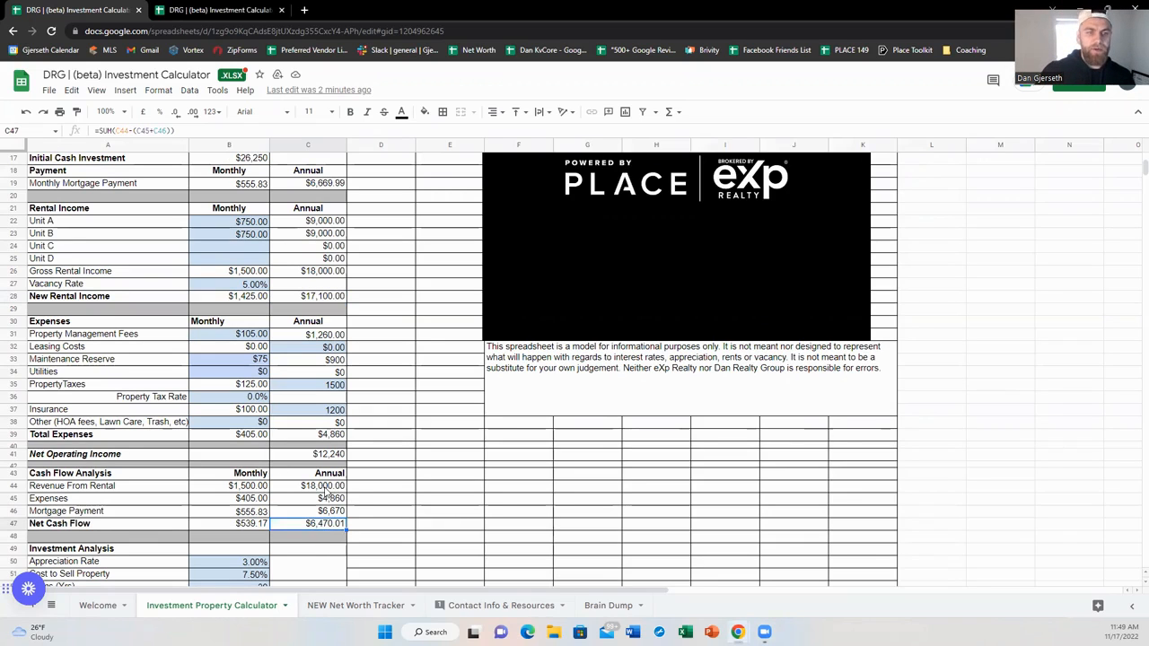
click(306, 273)
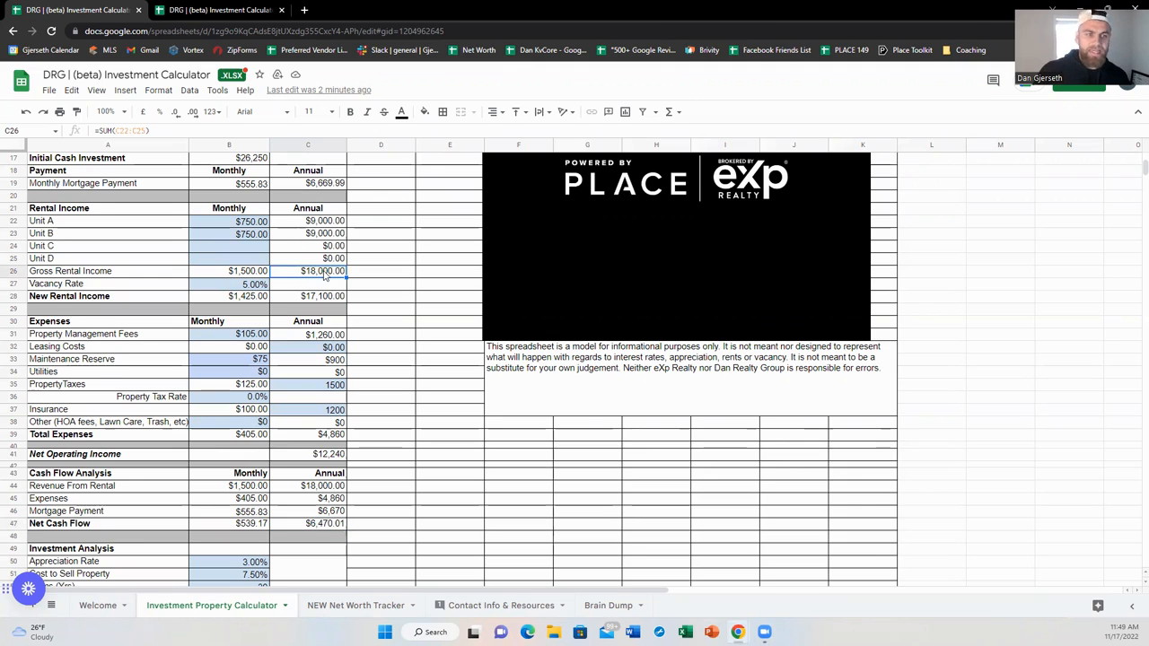
click(333, 501)
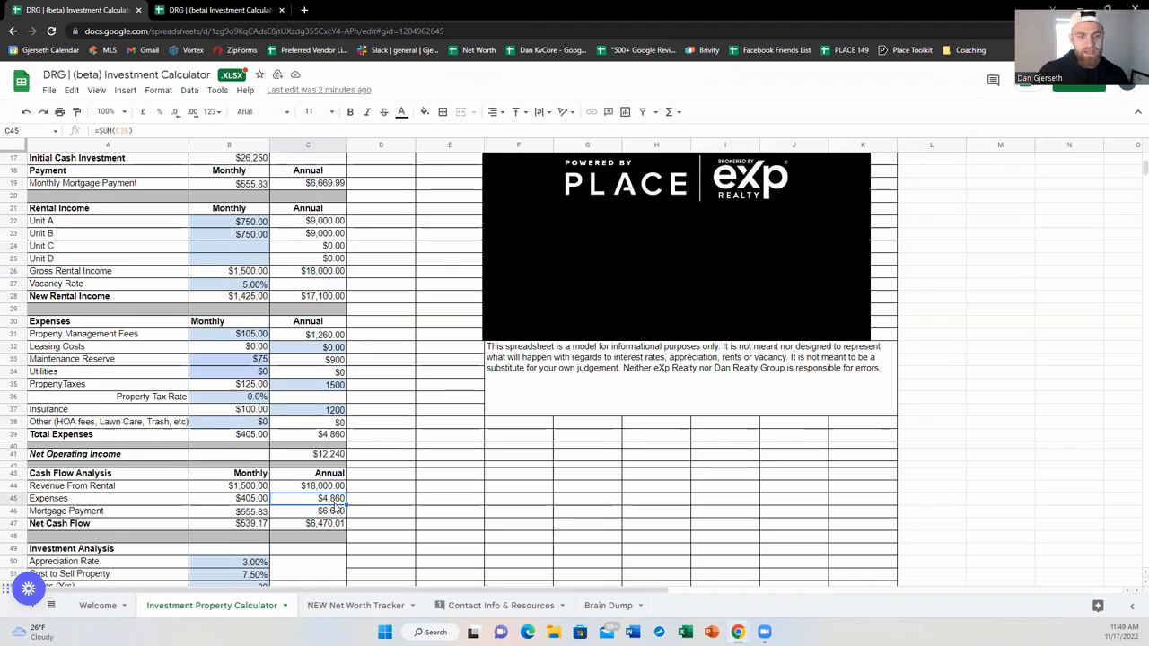
click(337, 511)
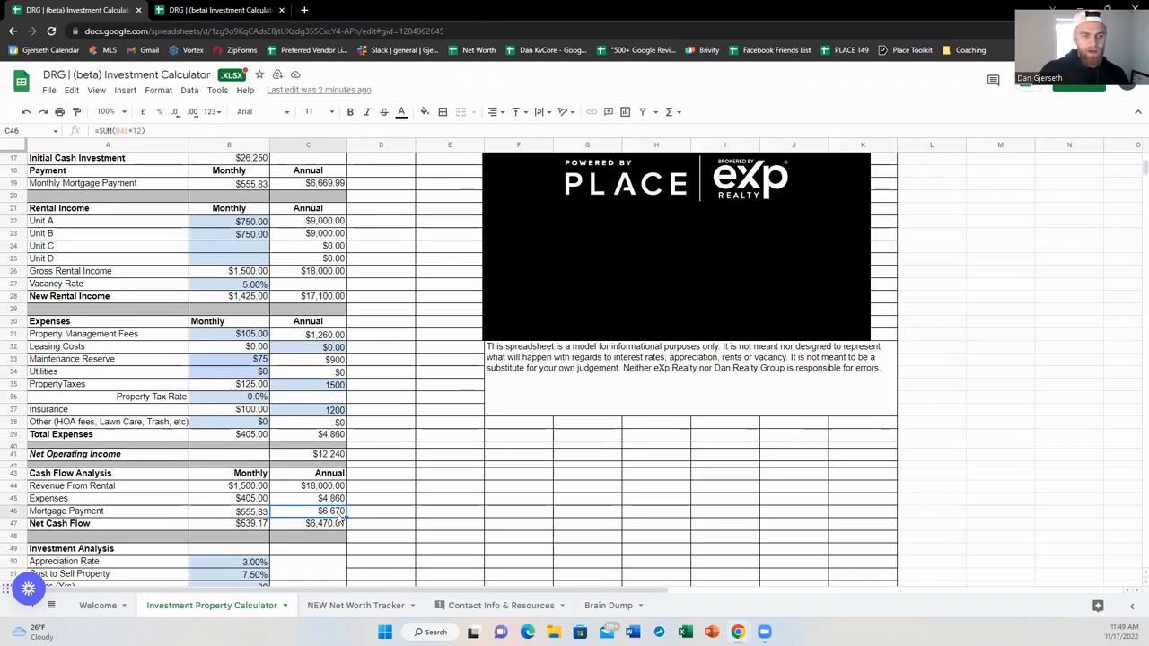
click(319, 528)
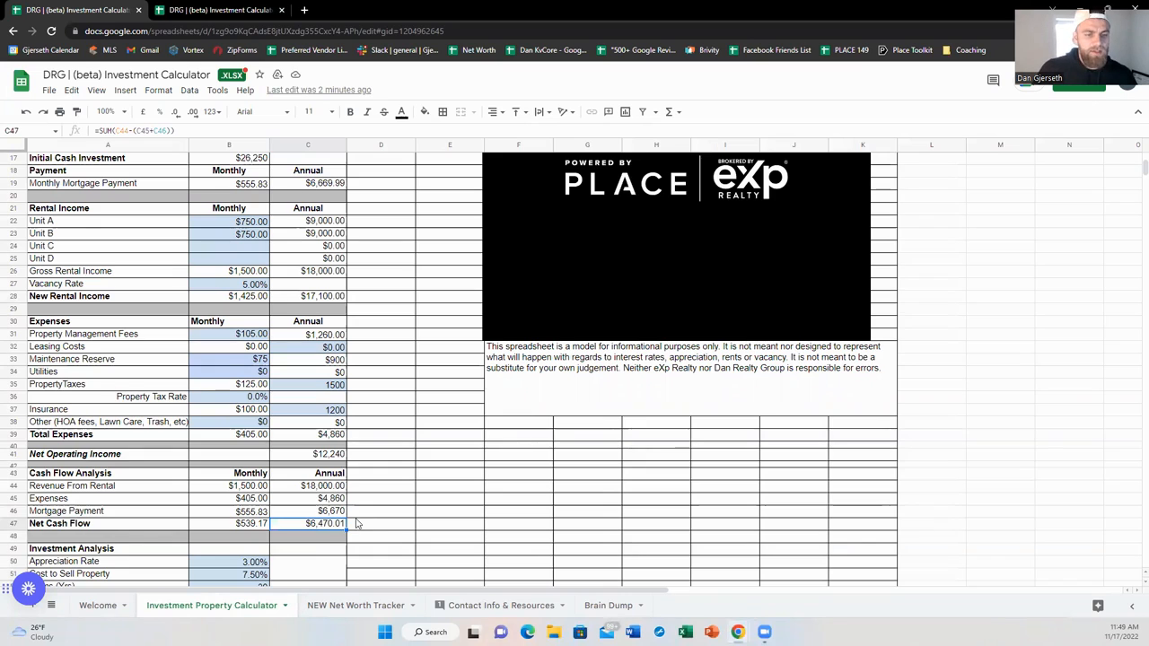
Step: Examine the Investment Analysis inputs and the year 1 Cash on Cash formula, including its cash invested and annual net cash flow sources
scroll(359, 518, down, 3)
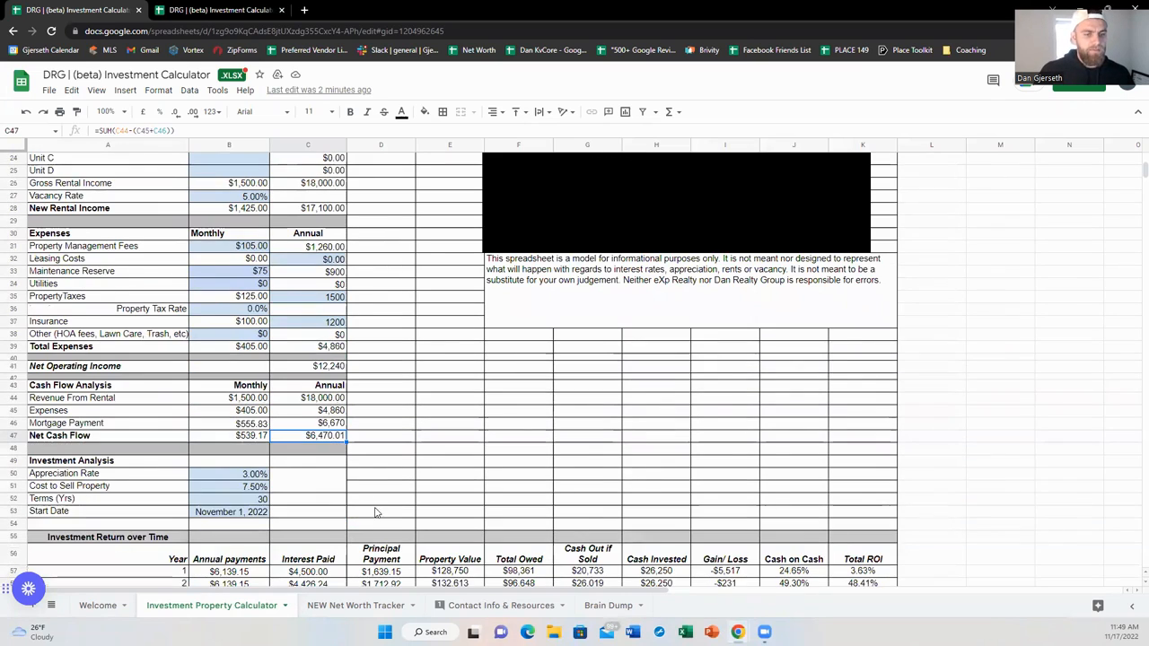
scroll(384, 470, down, 2)
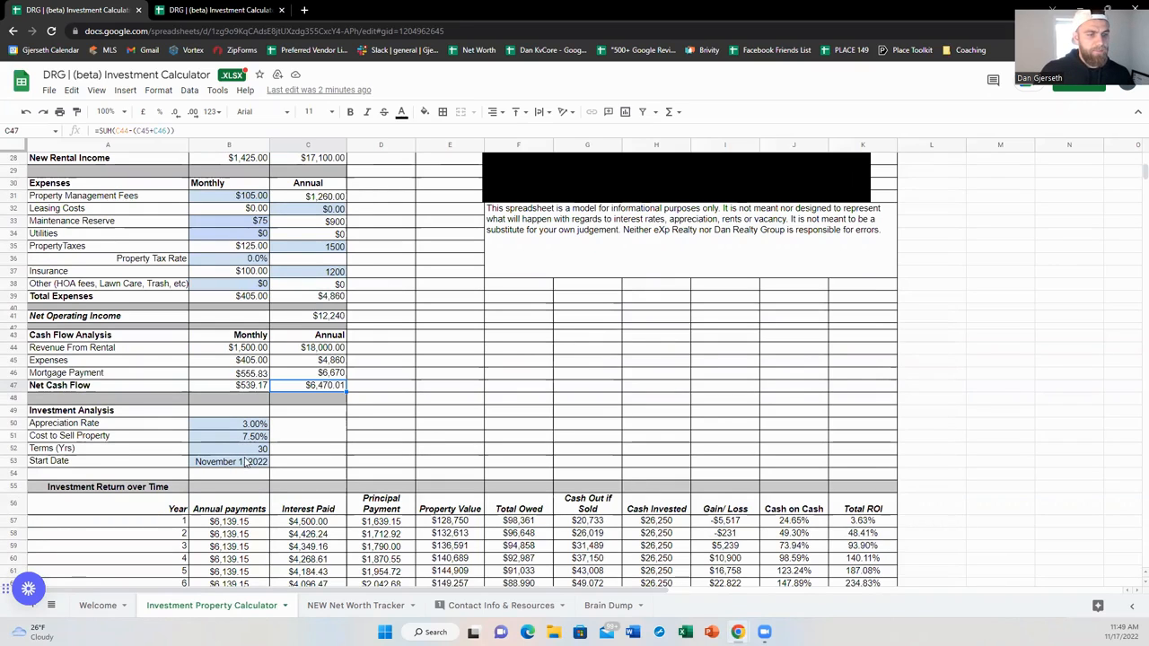
scroll(325, 442, down, 2)
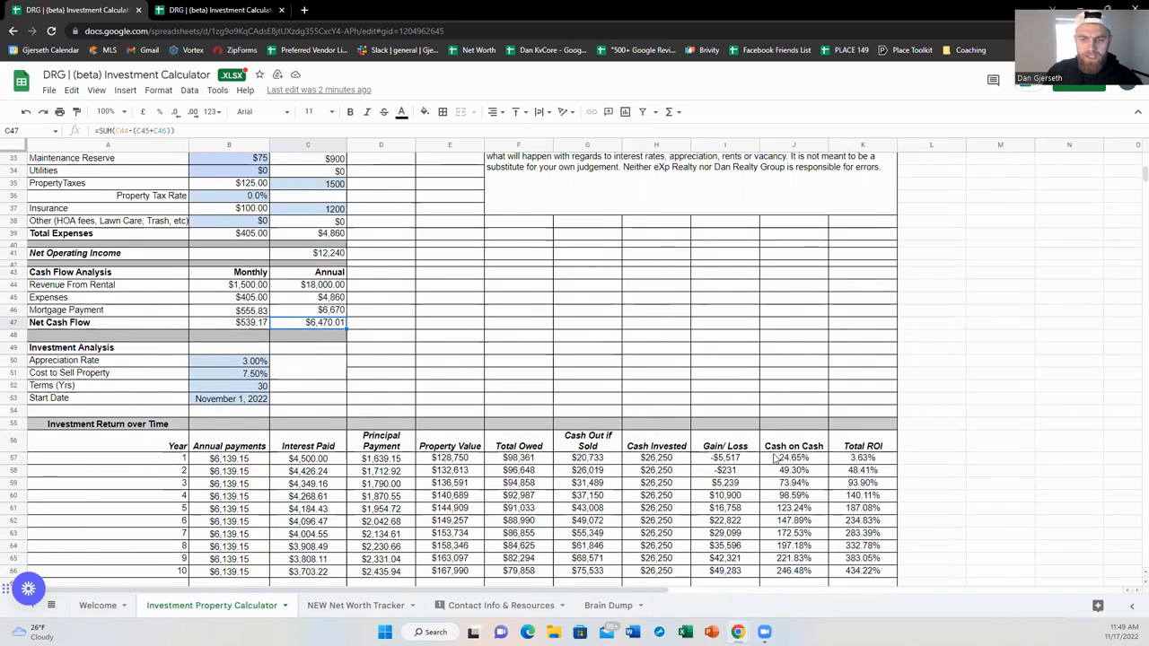
scroll(799, 485, down, 2)
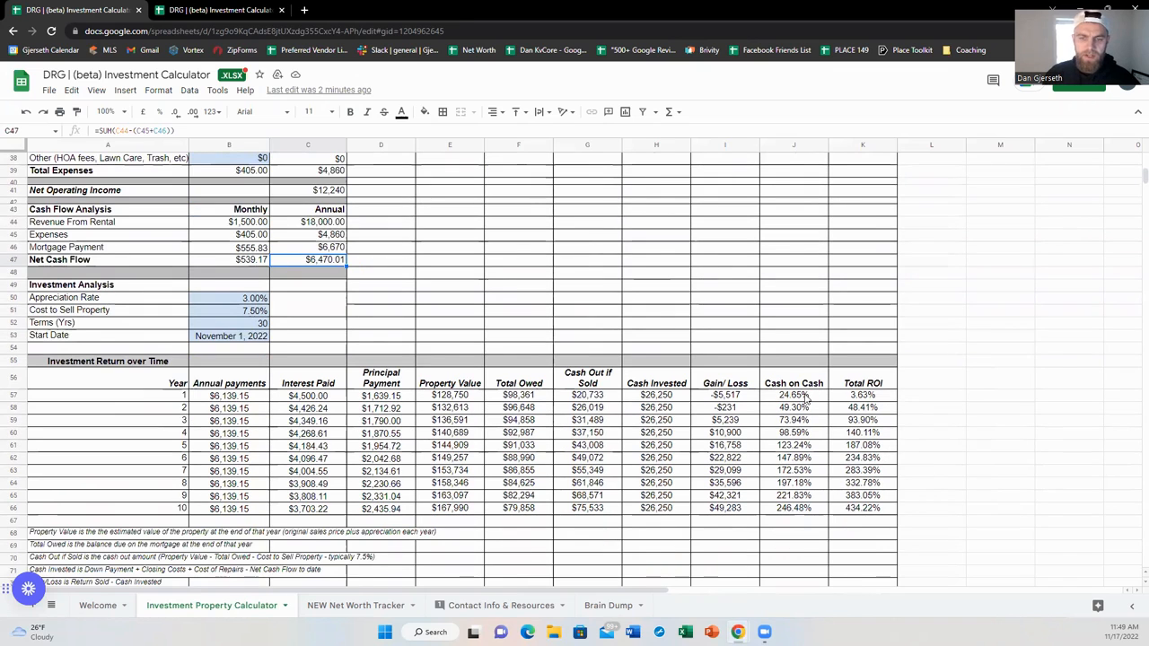
click(804, 396)
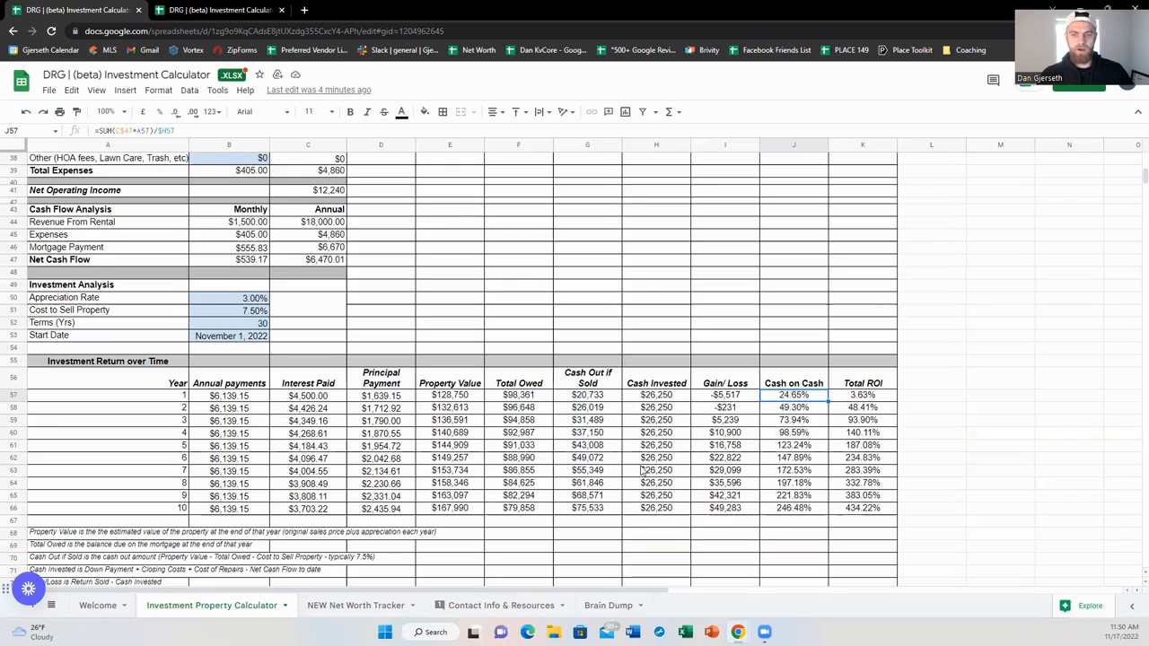
click(655, 396)
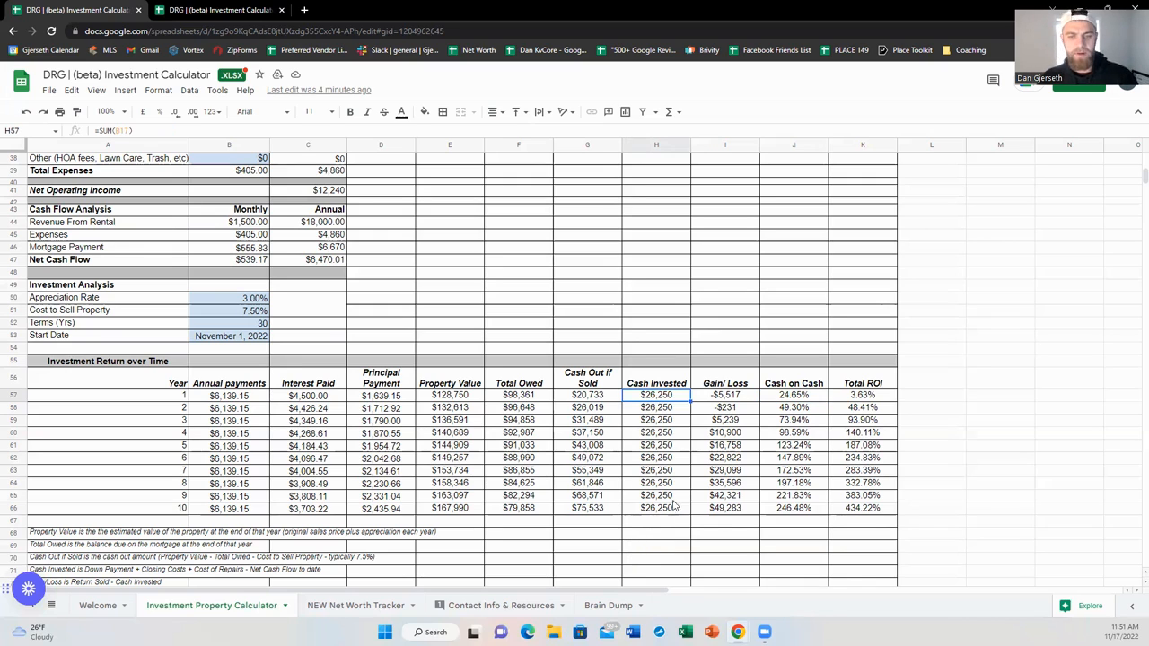
click(328, 261)
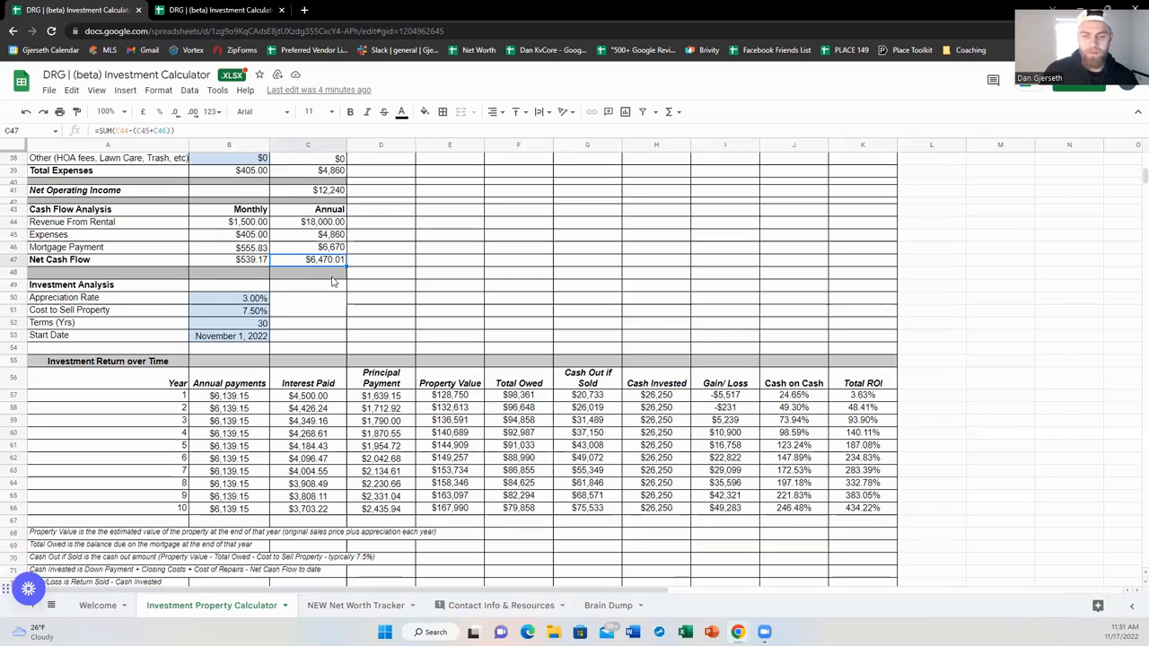
click(929, 415)
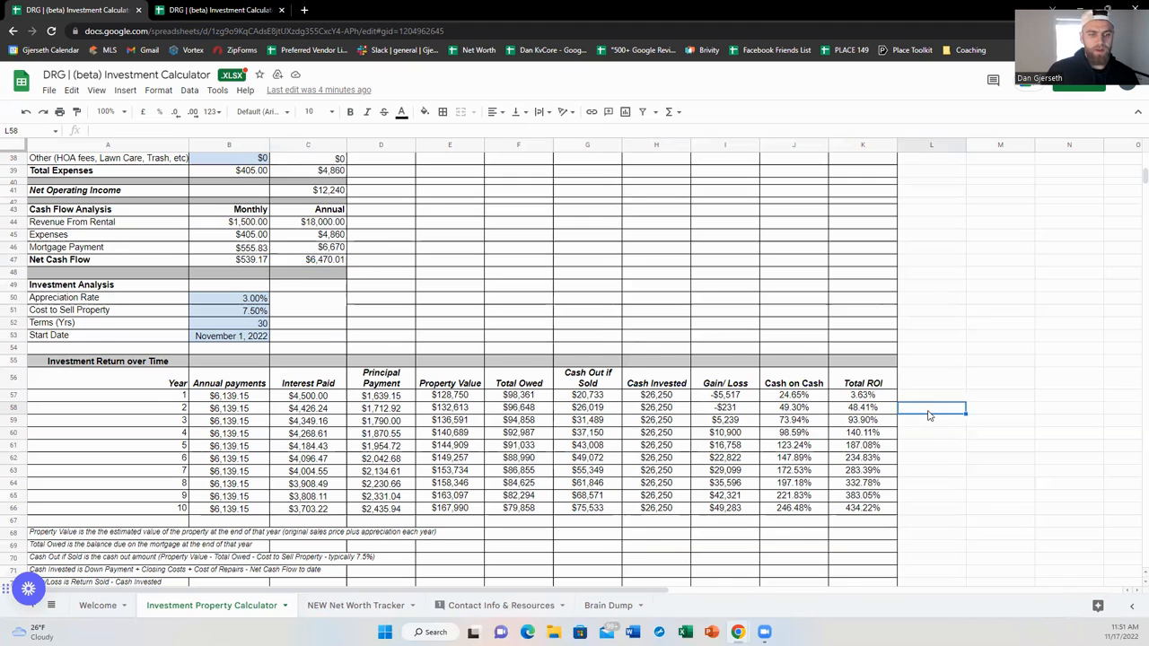
Step: Review the definitions beneath the Investment Return over Time table, view the NEW Net Worth Tracker sheet, and return to the Investment Property Calculator
scroll(930, 415, down, 2)
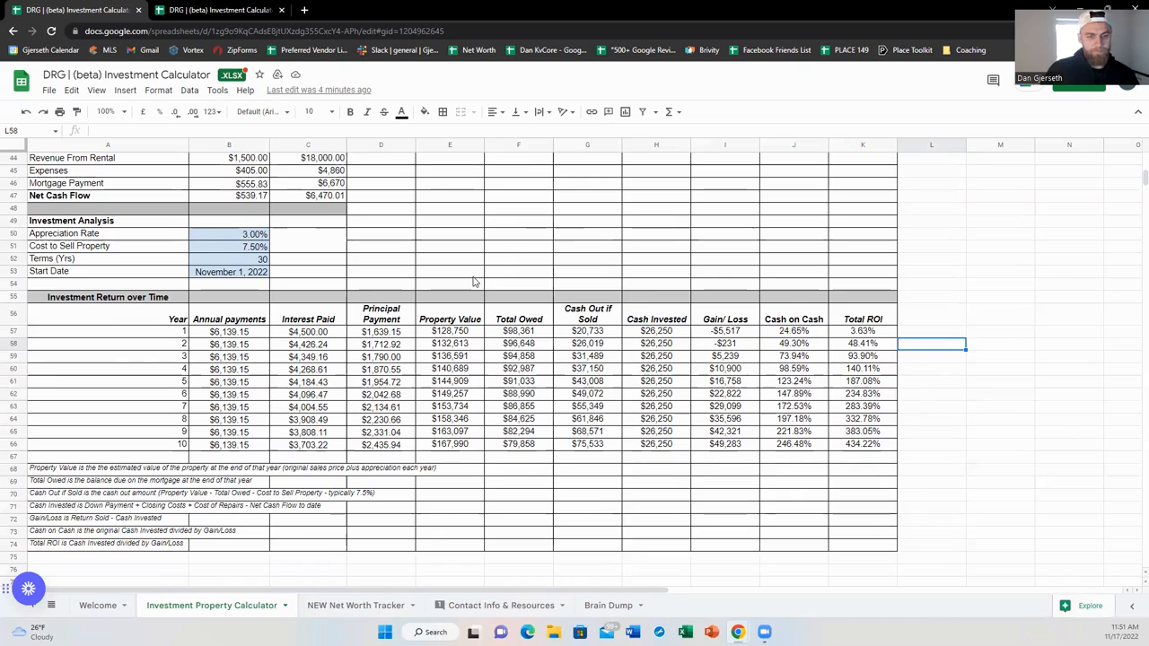
click(368, 606)
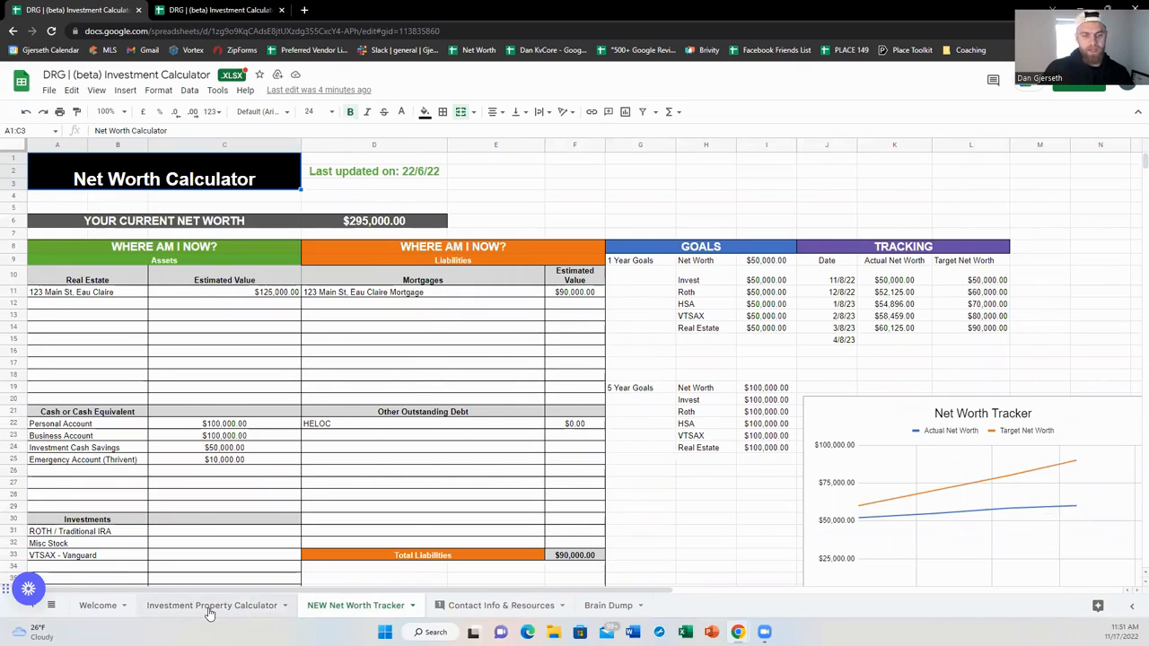
click(210, 607)
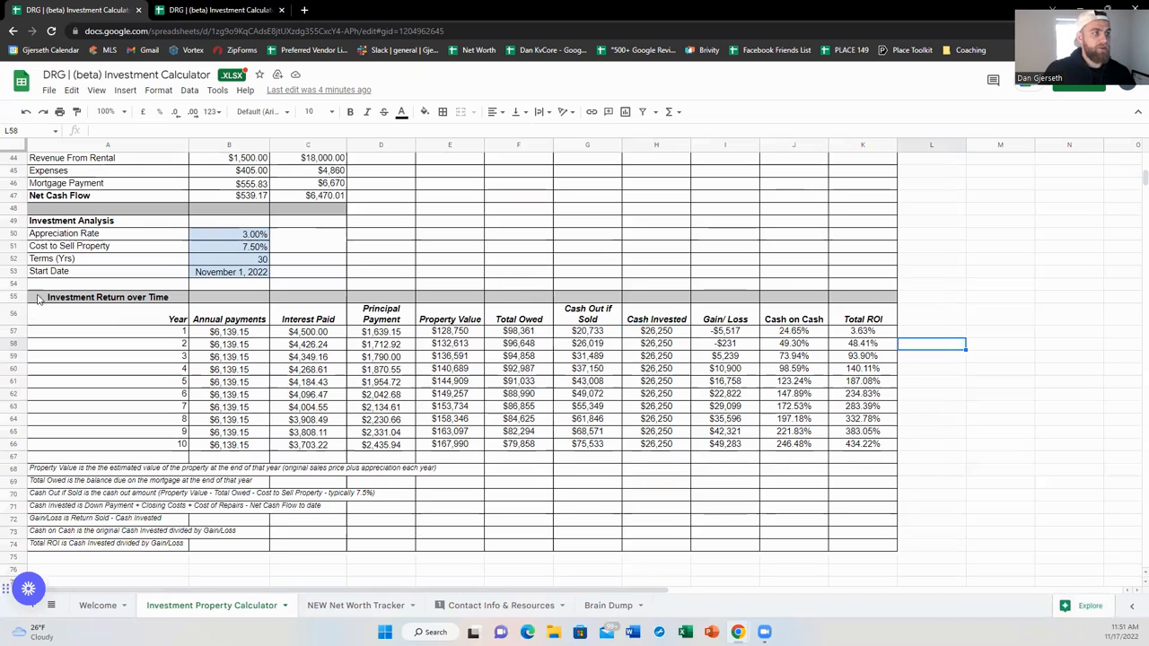